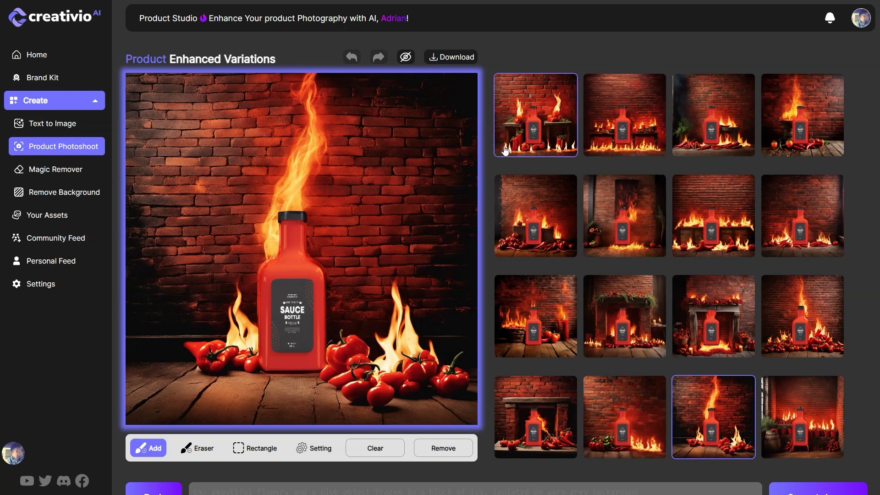
Preview several generated sauce bottle variations, including the candle, fireplace and chili-and-flames scenes
{"action": "left_click", "coordinate": [537, 317]}
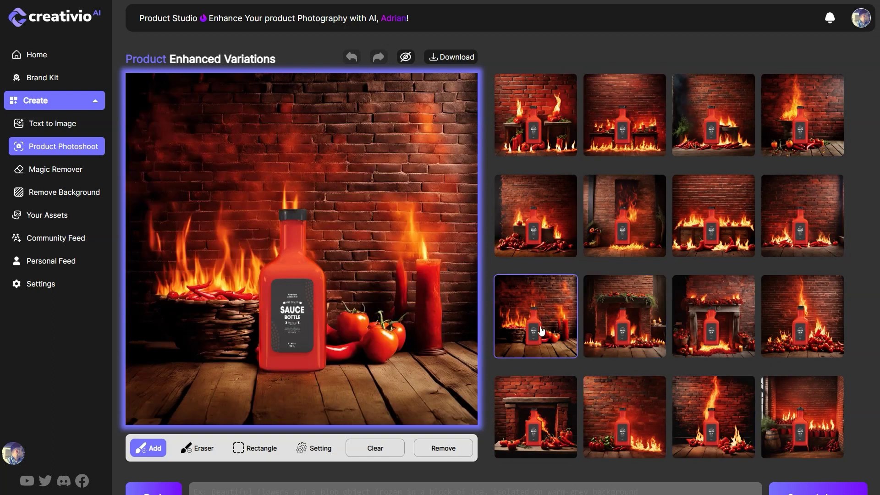
{"action": "left_click", "coordinate": [543, 425]}
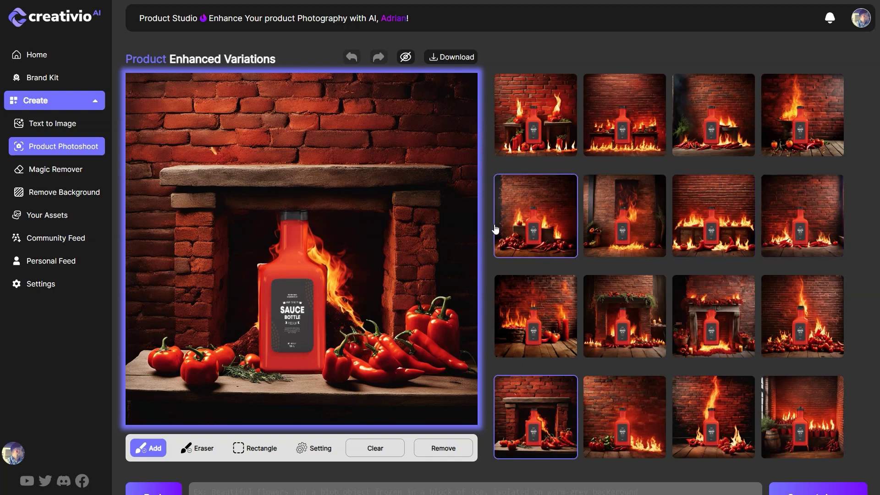
{"action": "left_click", "coordinate": [551, 327]}
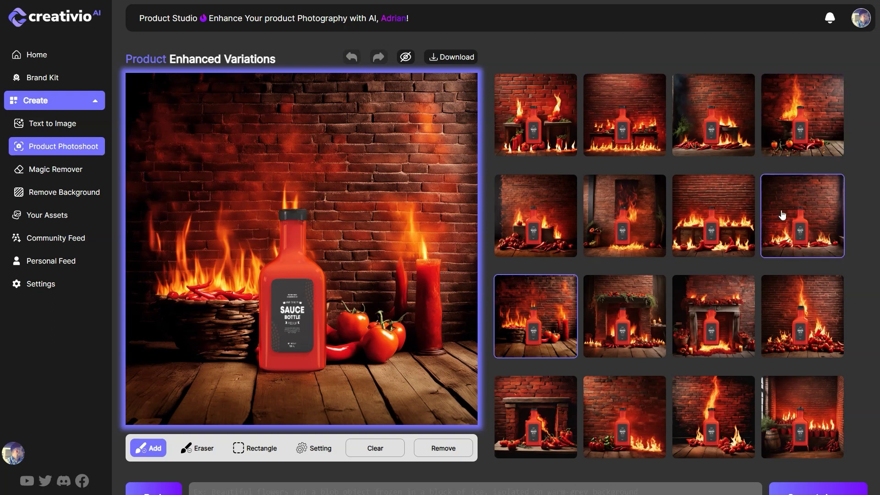
{"action": "left_click", "coordinate": [809, 214]}
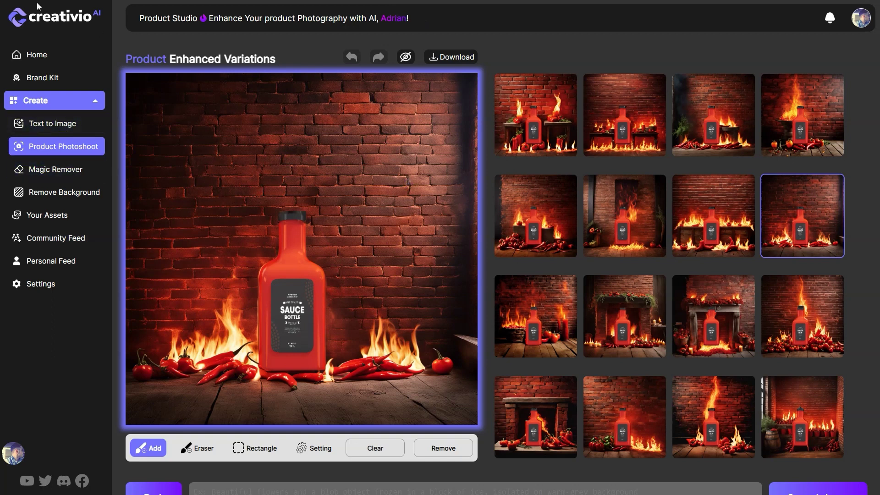
Return to the Creativio dashboard and open the Creativio founders offer page in a new browser tab
{"action": "left_click", "coordinate": [36, 54]}
{"action": "key", "text": "ctrl+t"}
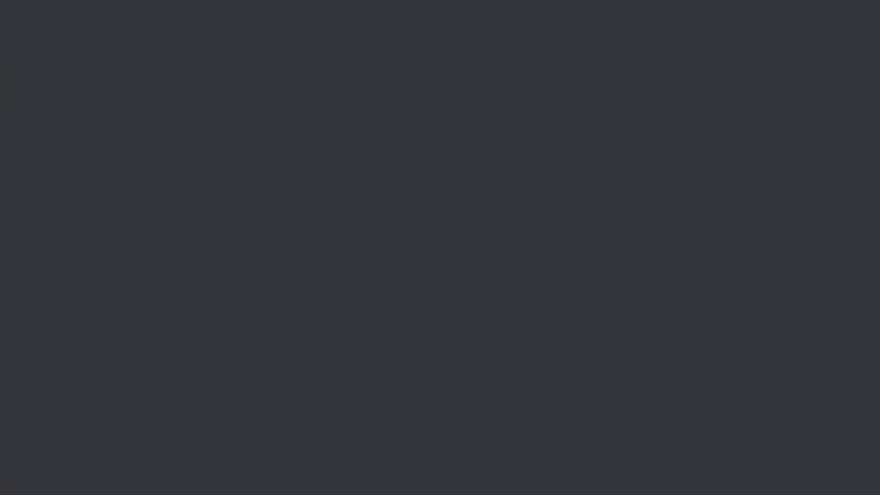
{"action": "type", "text": "https://creativio.io/found"}
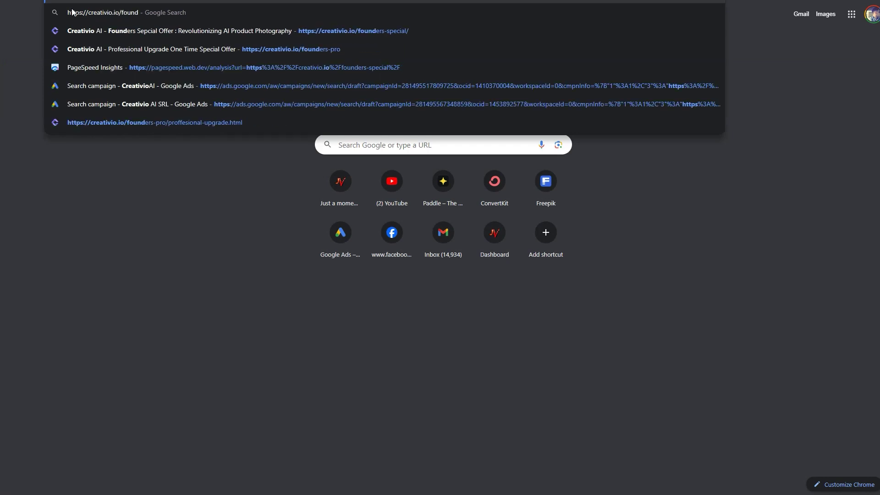
{"action": "key", "text": "Escape"}
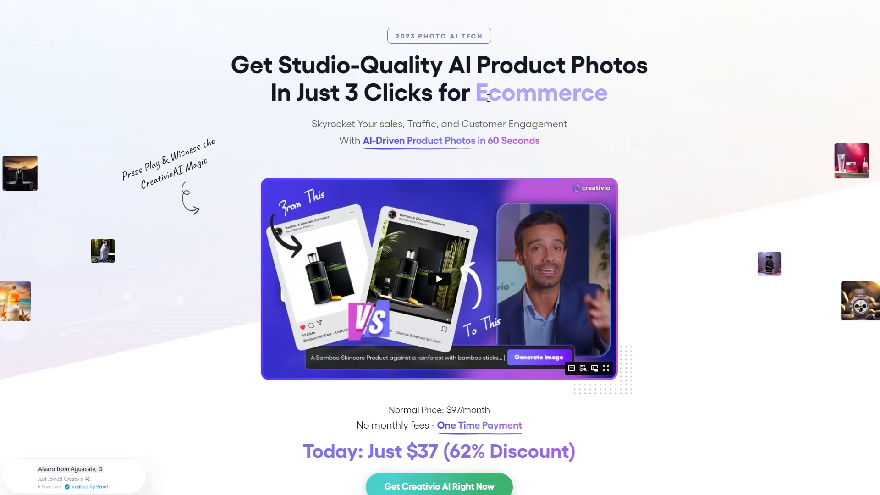
Examine the sales page's before-and-after examples for e-commerce stores, restaurants and social media agencies
{"action": "scroll", "coordinate": [541, 256], "scroll_direction": "down", "scroll_amount": 15}
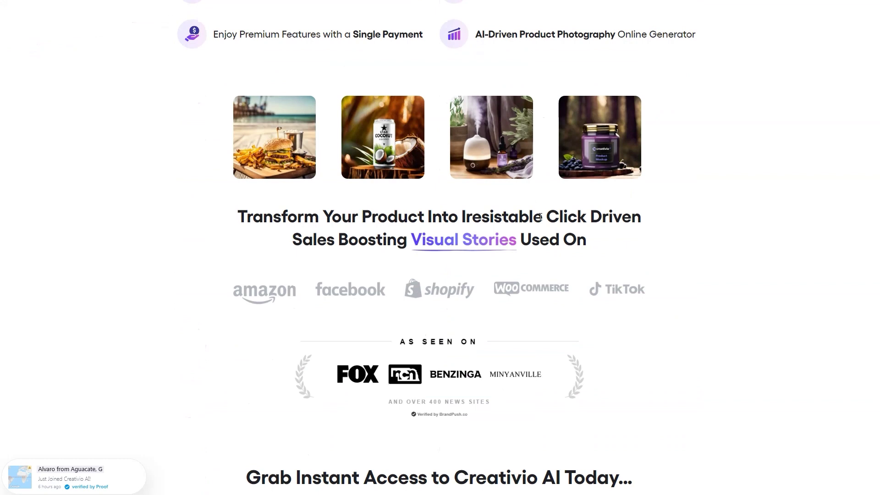
{"action": "scroll", "coordinate": [540, 217], "scroll_direction": "down", "scroll_amount": 20}
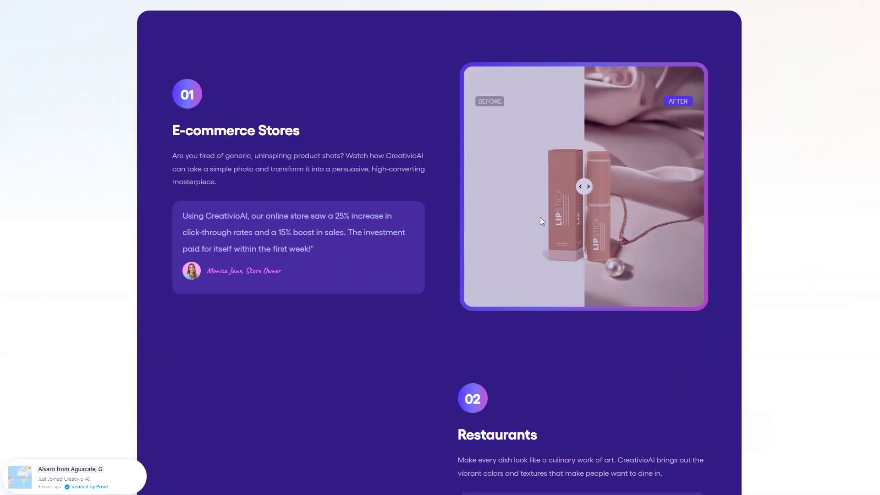
{"action": "scroll", "coordinate": [540, 218], "scroll_direction": "down", "scroll_amount": 2}
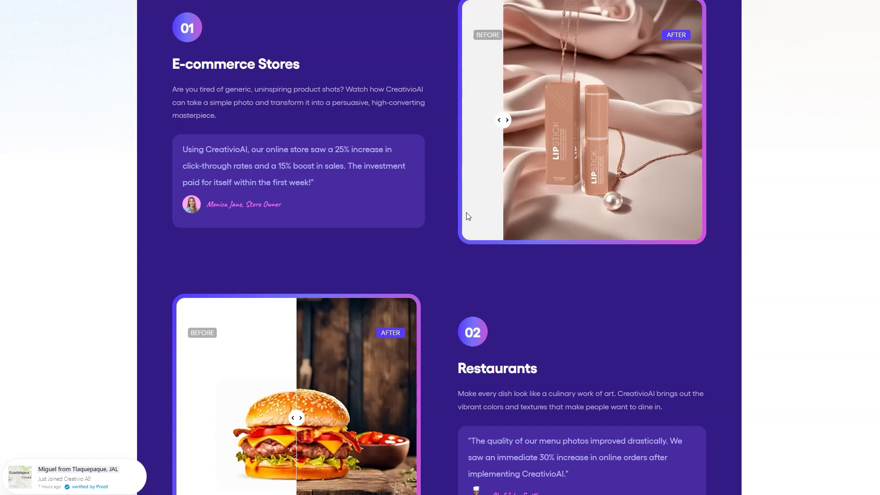
{"action": "scroll", "coordinate": [469, 216], "scroll_direction": "down", "scroll_amount": 4}
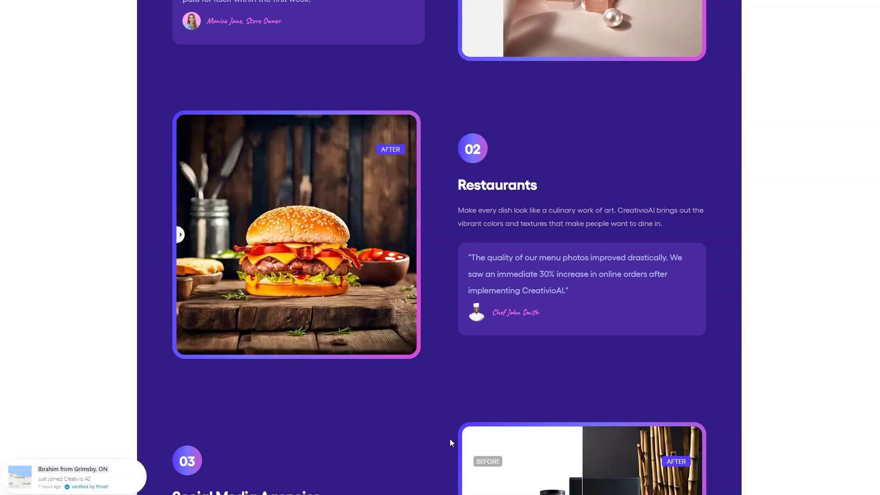
{"action": "scroll", "coordinate": [350, 411], "scroll_direction": "down", "scroll_amount": 5}
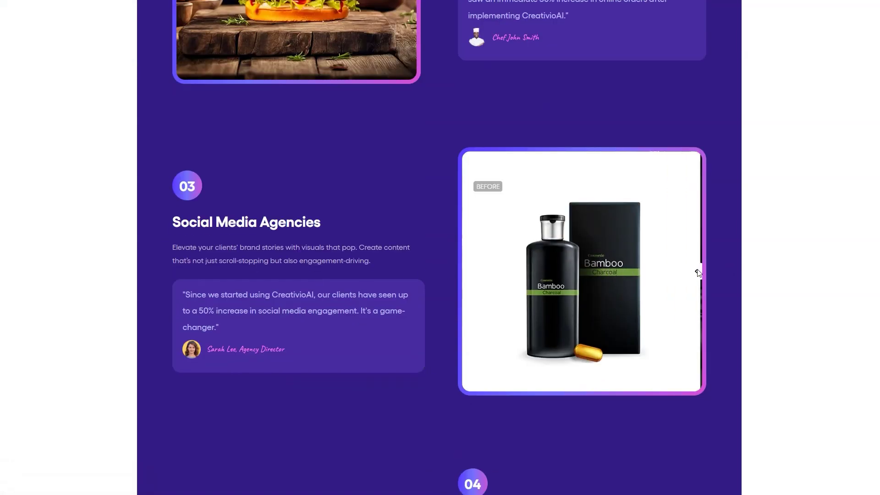
{"action": "scroll", "coordinate": [410, 354], "scroll_direction": "up", "scroll_amount": 1}
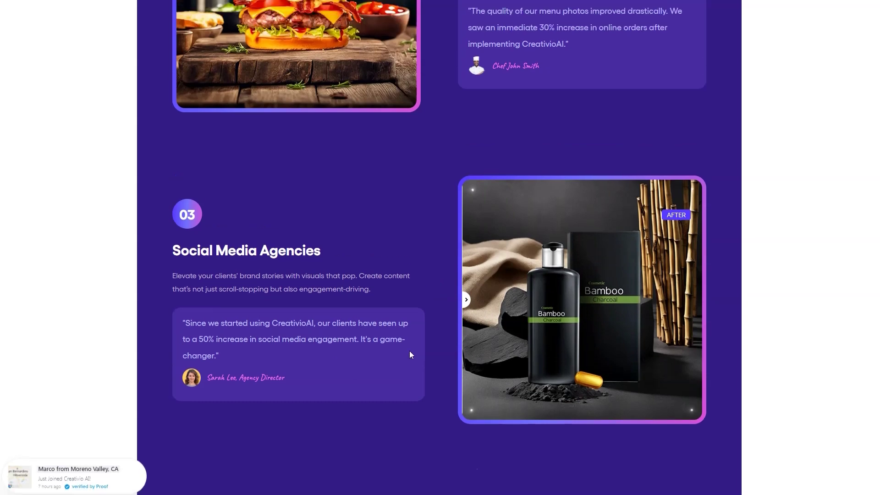
{"action": "scroll", "coordinate": [410, 355], "scroll_direction": "up", "scroll_amount": 3}
Look through the sales page's traditional photography comparison, workflow steps, feature cards, product category examples and photography cost section
{"action": "scroll", "coordinate": [431, 339], "scroll_direction": "down", "scroll_amount": 20}
{"action": "scroll", "coordinate": [444, 333], "scroll_direction": "down", "scroll_amount": 15}
{"action": "scroll", "coordinate": [444, 330], "scroll_direction": "up", "scroll_amount": 9}
{"action": "scroll", "coordinate": [445, 328], "scroll_direction": "up", "scroll_amount": 8}
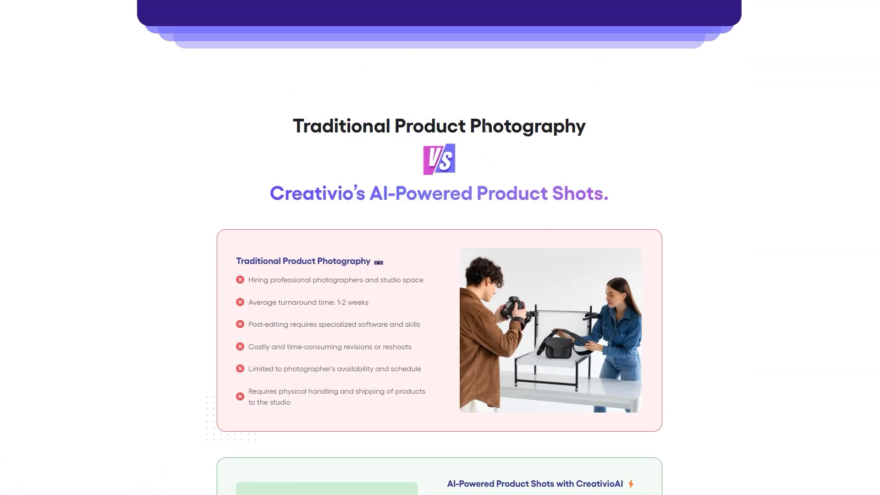
{"action": "scroll", "coordinate": [495, 273], "scroll_direction": "down", "scroll_amount": 18}
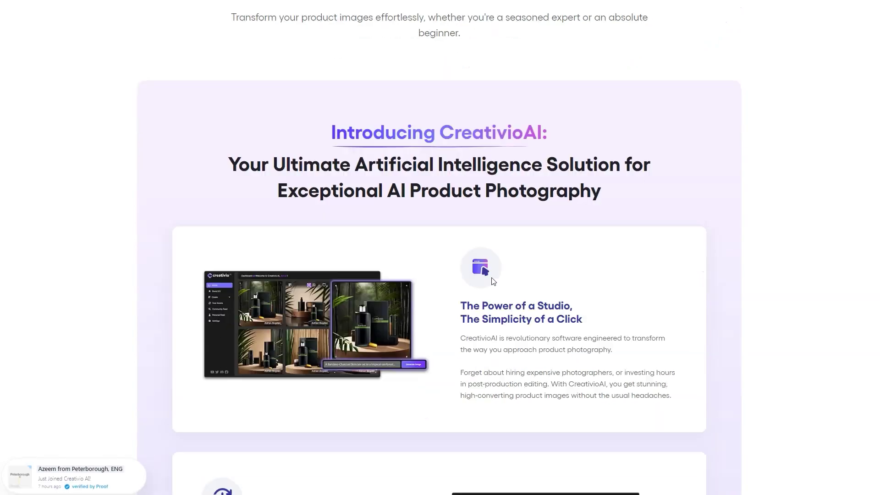
{"action": "scroll", "coordinate": [493, 279], "scroll_direction": "down", "scroll_amount": 20}
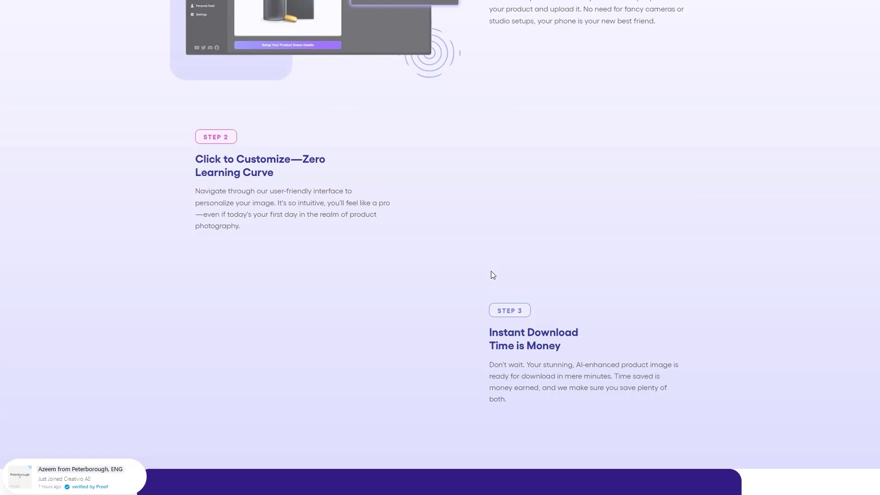
{"action": "scroll", "coordinate": [493, 275], "scroll_direction": "down", "scroll_amount": 20}
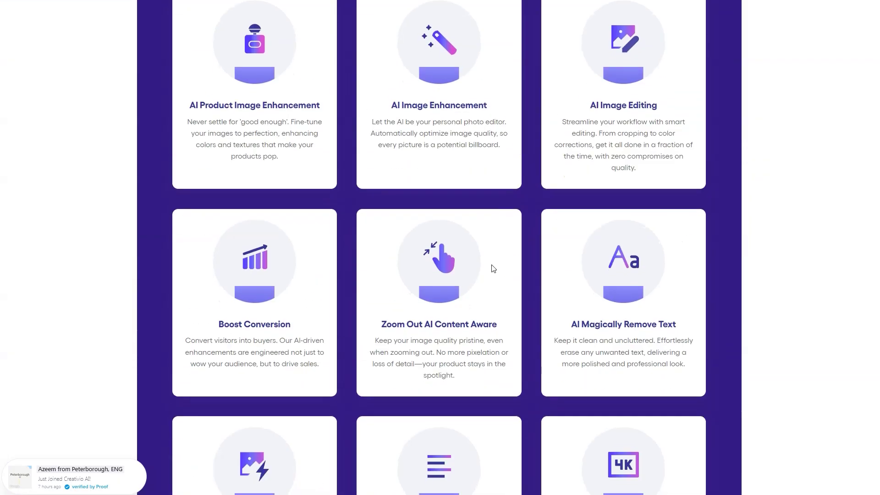
{"action": "scroll", "coordinate": [493, 269], "scroll_direction": "down", "scroll_amount": 20}
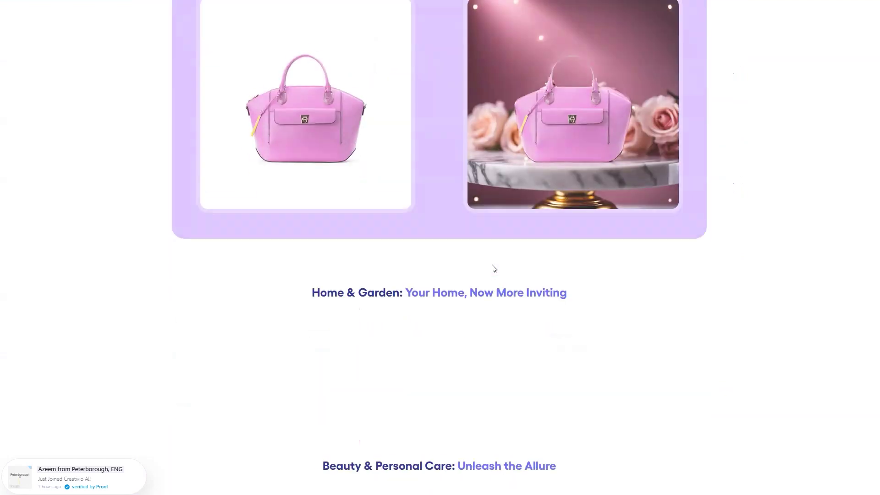
{"action": "scroll", "coordinate": [493, 268], "scroll_direction": "down", "scroll_amount": 20}
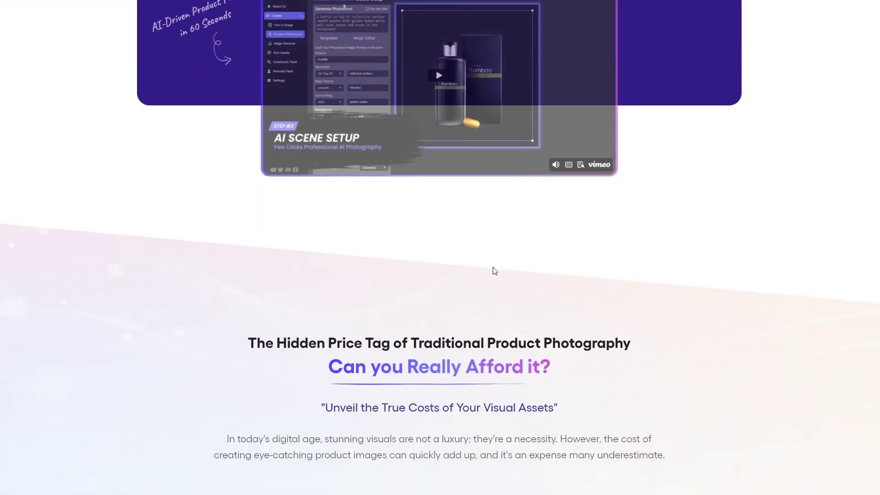
{"action": "scroll", "coordinate": [494, 267], "scroll_direction": "up", "scroll_amount": 12}
{"action": "scroll", "coordinate": [308, 291], "scroll_direction": "down", "scroll_amount": 20}
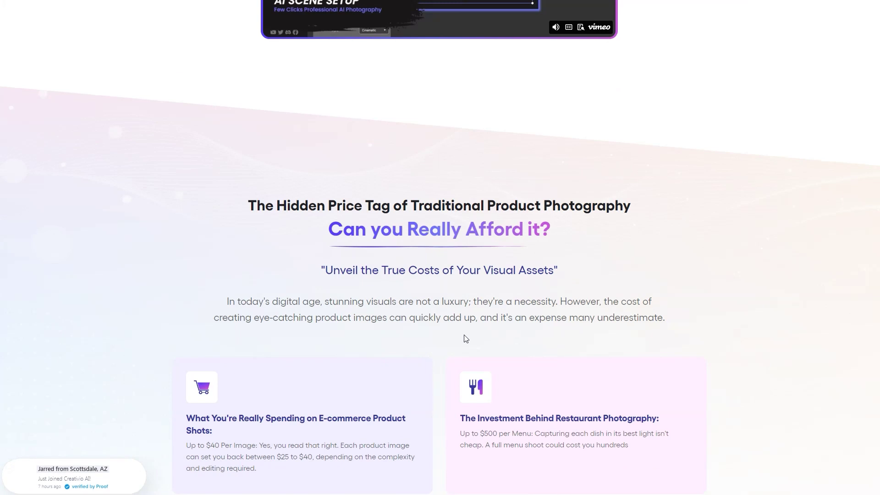
{"action": "scroll", "coordinate": [468, 315], "scroll_direction": "down", "scroll_amount": 10}
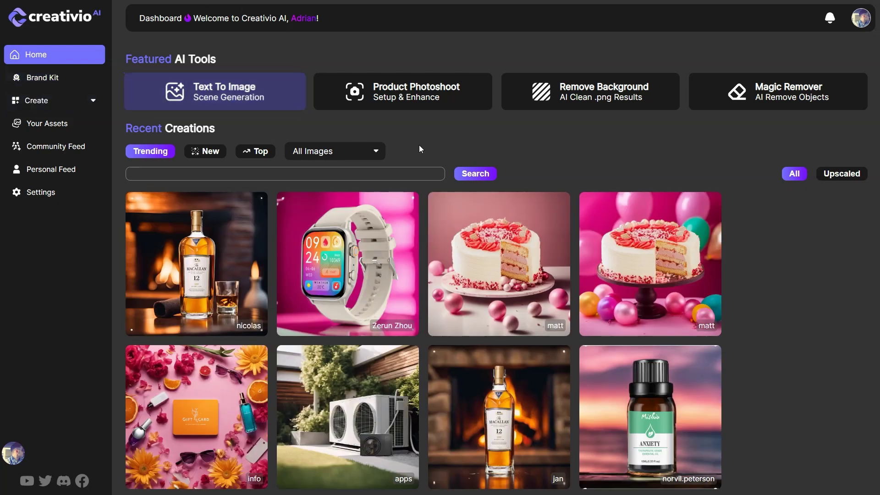
Upload m003t208_jan0722_sauce_bottle_1.jpg to a new Product Photoshoot and continue to its scene setup
{"action": "left_click", "coordinate": [42, 100]}
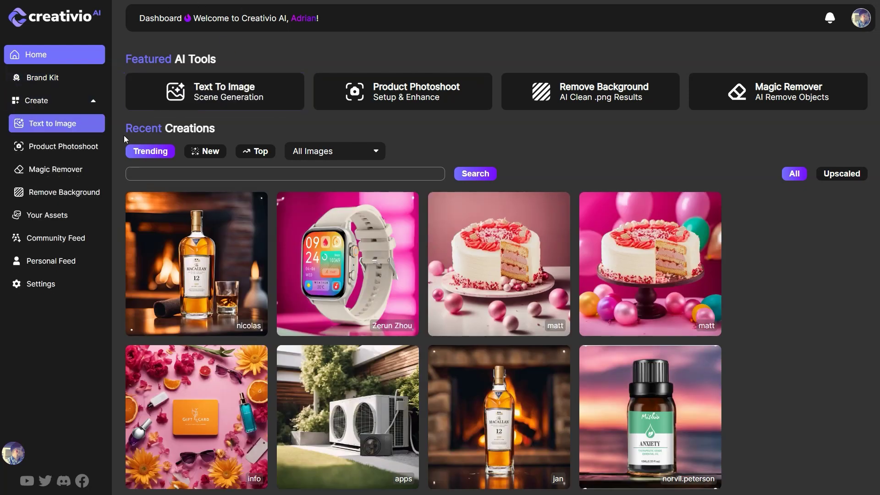
{"action": "left_click", "coordinate": [48, 148]}
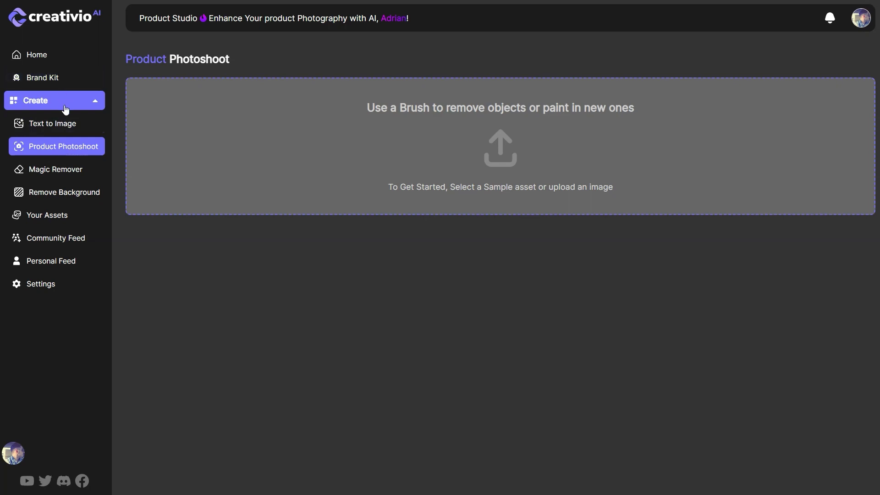
{"action": "left_click", "coordinate": [491, 156]}
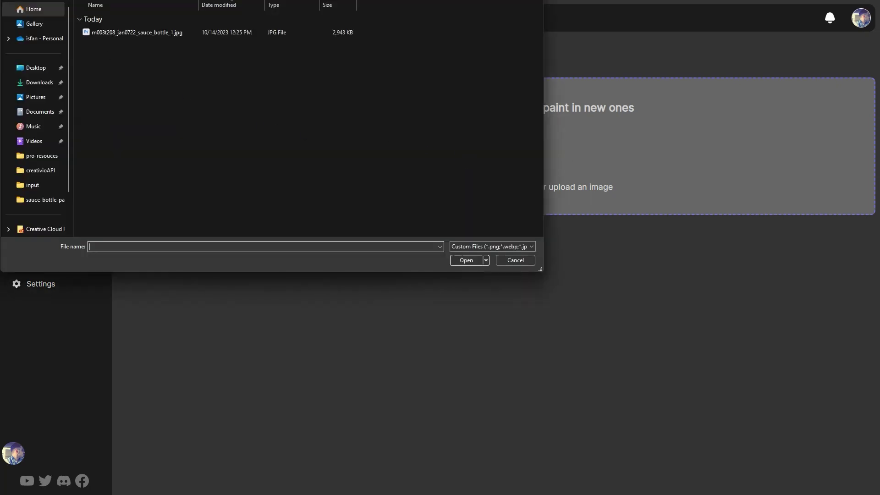
{"action": "left_click", "coordinate": [151, 32]}
{"action": "left_click", "coordinate": [466, 262]}
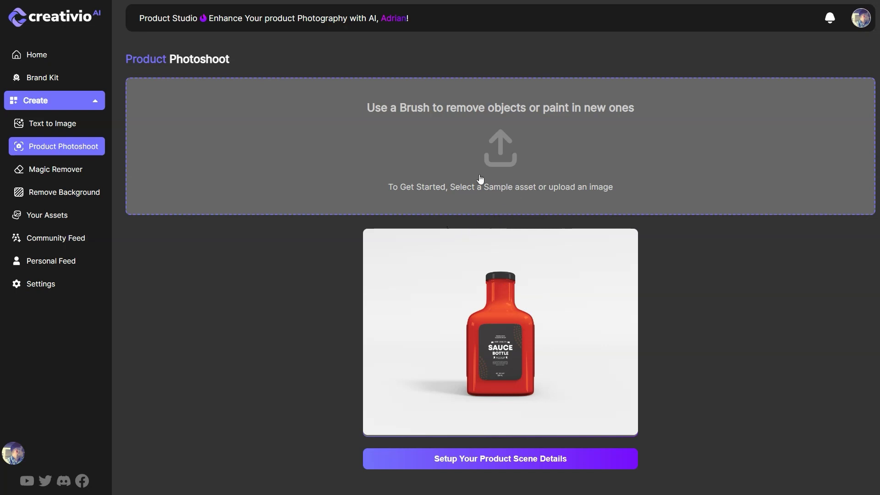
{"action": "left_click", "coordinate": [520, 456]}
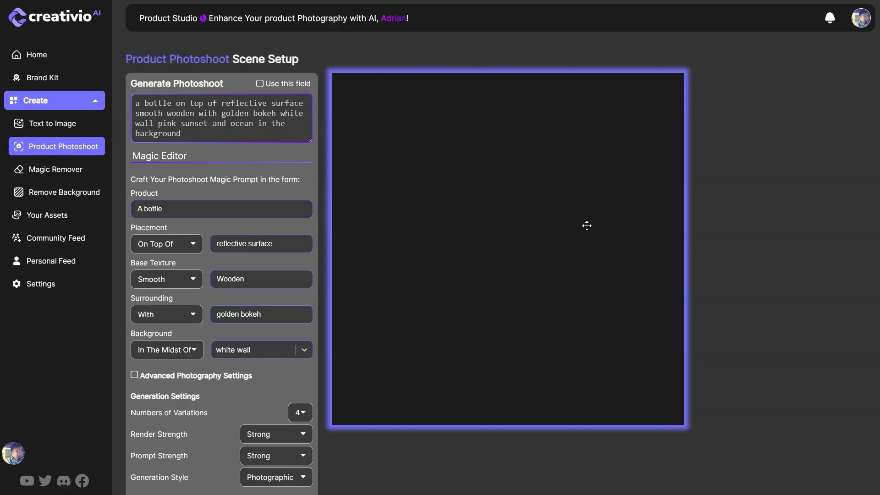
Enlarge the sauce bottle and position it near the horizontal centre in the lower part of the scene canvas
{"action": "left_click_drag", "start_coordinate": [501, 235], "coordinate": [505, 298]}
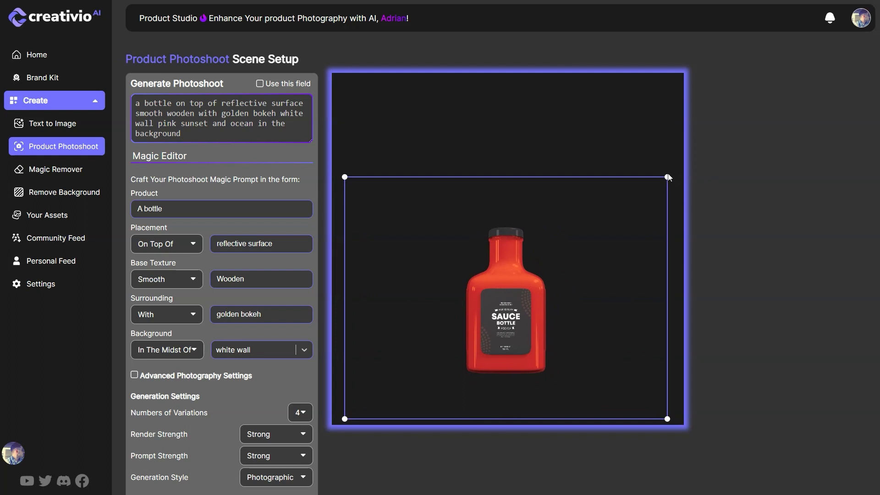
{"action": "left_click_drag", "start_coordinate": [667, 177], "coordinate": [678, 144]}
{"action": "left_click_drag", "start_coordinate": [404, 183], "coordinate": [325, 227]}
{"action": "left_click_drag", "start_coordinate": [599, 190], "coordinate": [677, 132]}
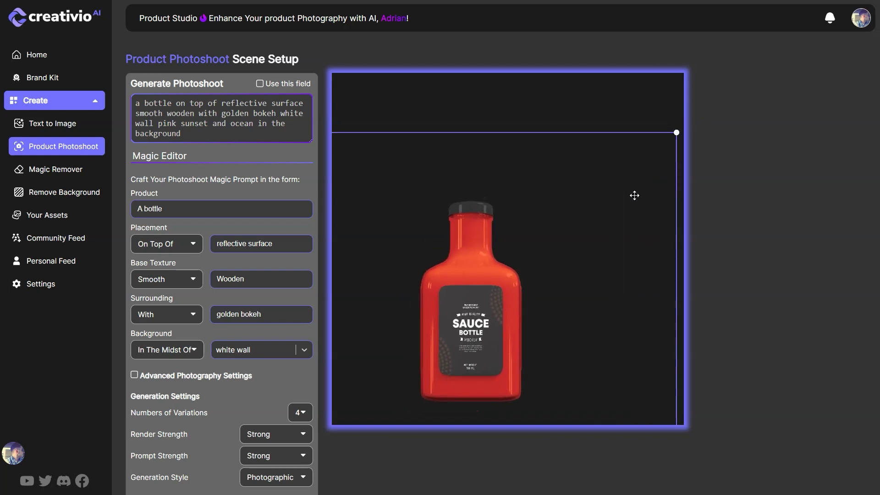
{"action": "left_click_drag", "start_coordinate": [634, 195], "coordinate": [586, 228]}
{"action": "left_click_drag", "start_coordinate": [613, 180], "coordinate": [646, 156]}
{"action": "left_click_drag", "start_coordinate": [459, 349], "coordinate": [544, 303]}
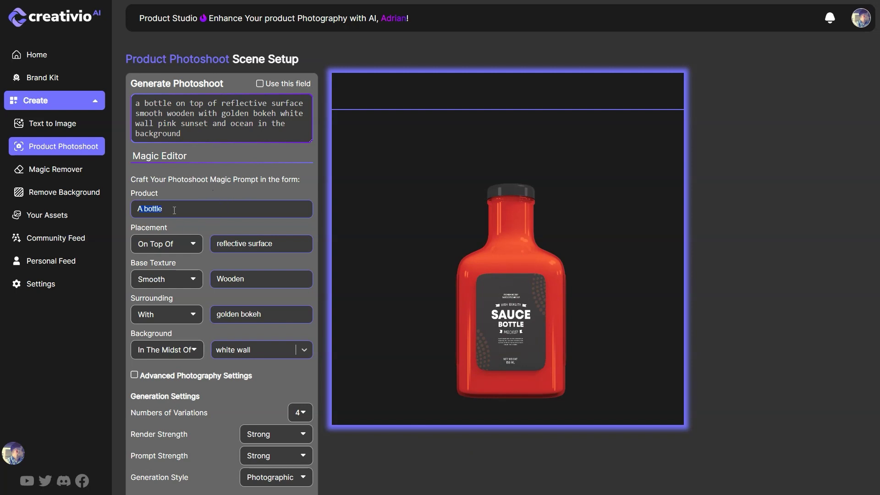
Clear the Product description in the Magic Editor form
{"action": "key", "text": "BackSpace"}
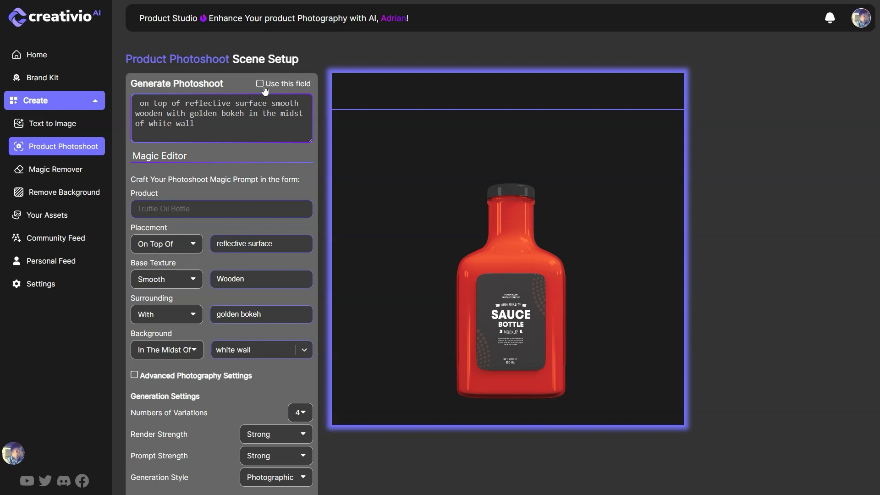
Examine the available choices for the scene's Placement, Base Texture, Surrounding and Background without changing the selections
{"action": "left_click", "coordinate": [177, 251]}
{"action": "scroll", "coordinate": [156, 298], "scroll_direction": "down", "scroll_amount": 3}
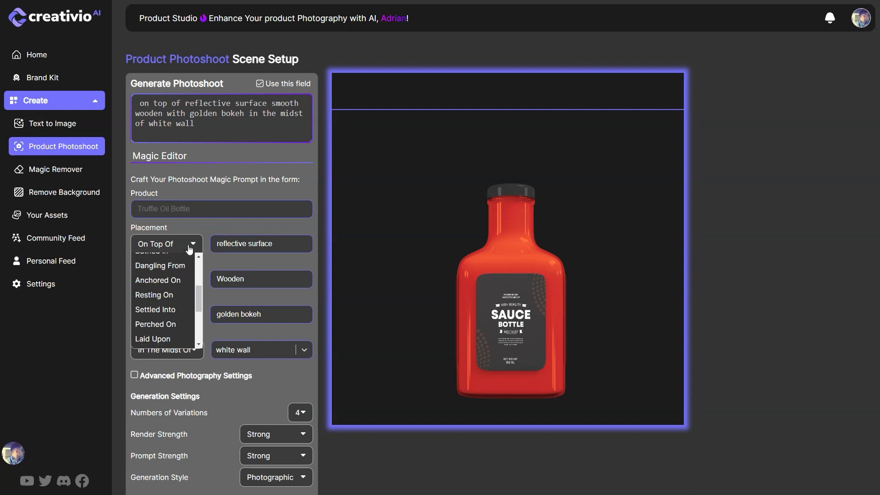
{"action": "left_click", "coordinate": [208, 268]}
{"action": "left_click", "coordinate": [190, 280]}
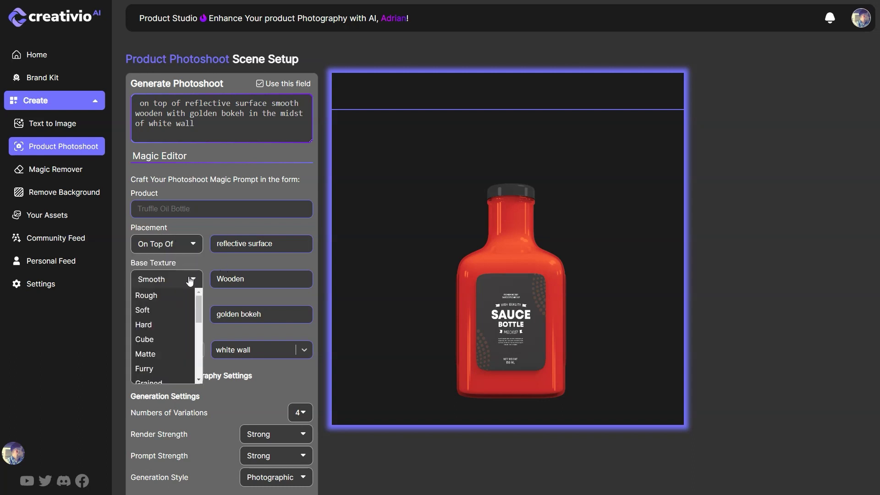
{"action": "left_click", "coordinate": [218, 259]}
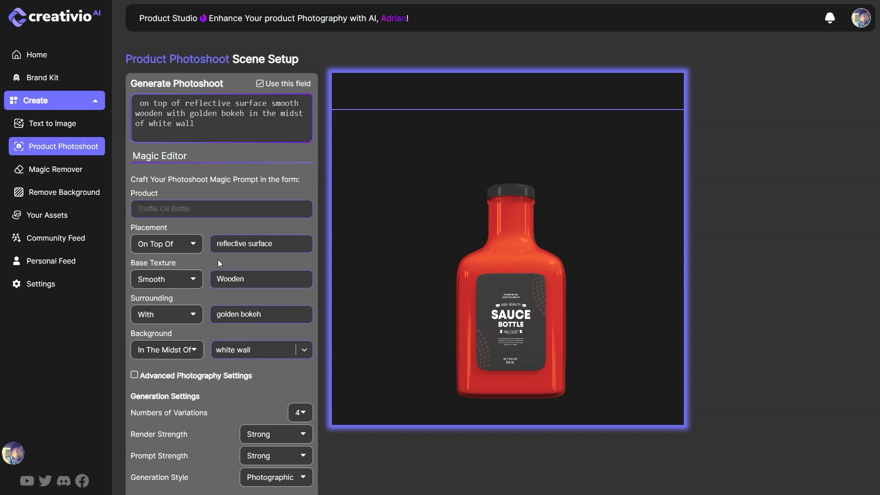
{"action": "left_click", "coordinate": [193, 314]}
{"action": "left_click", "coordinate": [243, 332]}
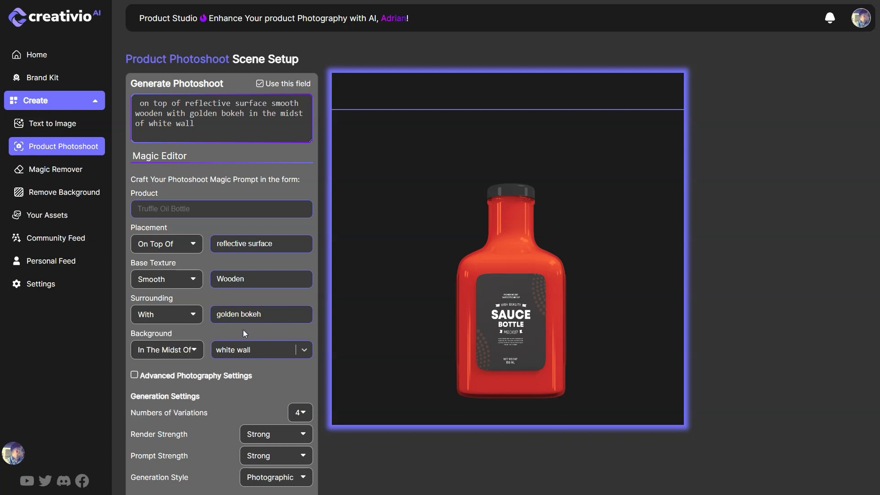
{"action": "left_click", "coordinate": [176, 351]}
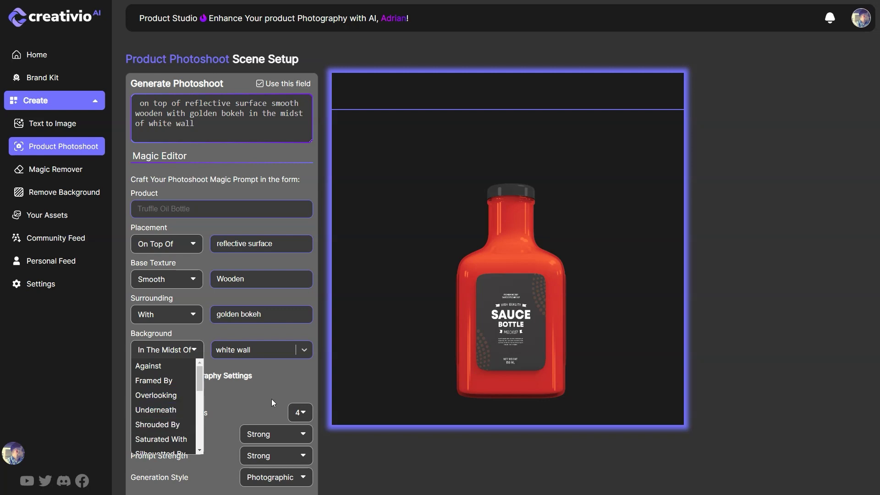
Examine the Advanced Photography Settings and the choices for number of variations, prompt strength and generation style without changing them
{"action": "left_click", "coordinate": [224, 402]}
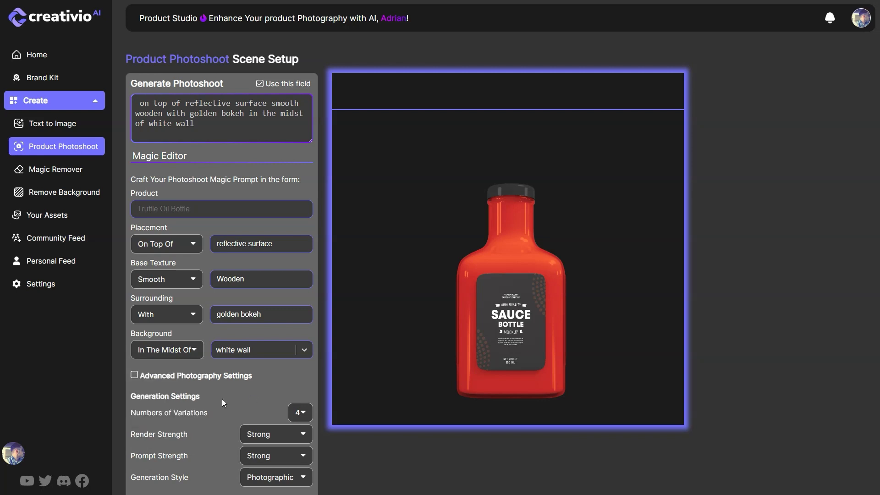
{"action": "left_click", "coordinate": [186, 378]}
{"action": "scroll", "coordinate": [216, 367], "scroll_direction": "down", "scroll_amount": 5}
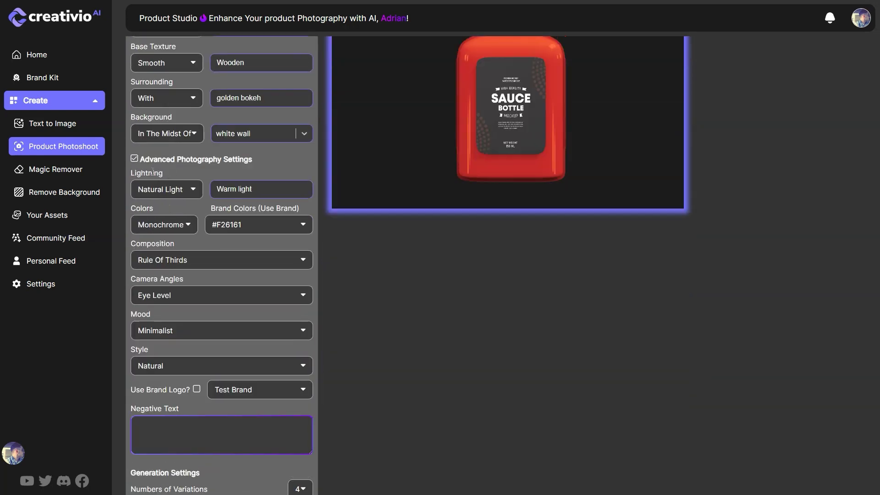
{"action": "scroll", "coordinate": [153, 173], "scroll_direction": "up", "scroll_amount": 1}
{"action": "left_click", "coordinate": [135, 191]}
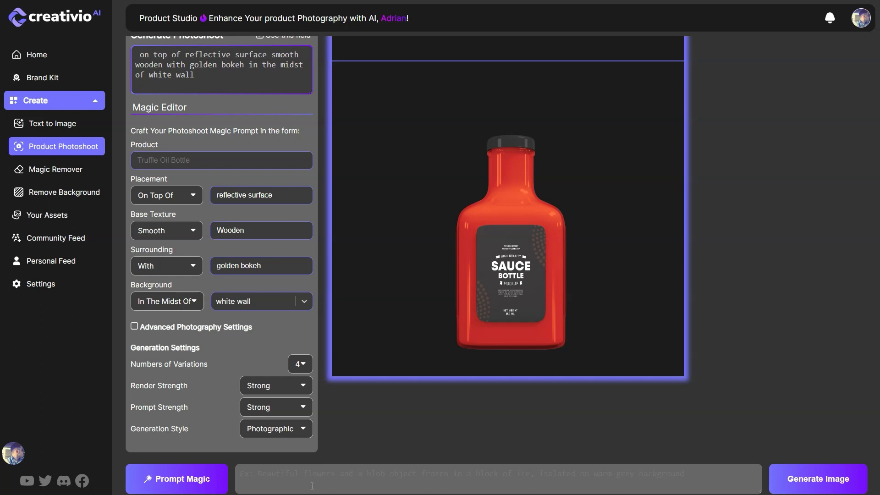
{"action": "left_click", "coordinate": [301, 363]}
{"action": "left_click", "coordinate": [300, 415]}
{"action": "left_click", "coordinate": [298, 435]}
{"action": "scroll", "coordinate": [270, 459], "scroll_direction": "down", "scroll_amount": 3}
{"action": "scroll", "coordinate": [275, 461], "scroll_direction": "up", "scroll_amount": 3}
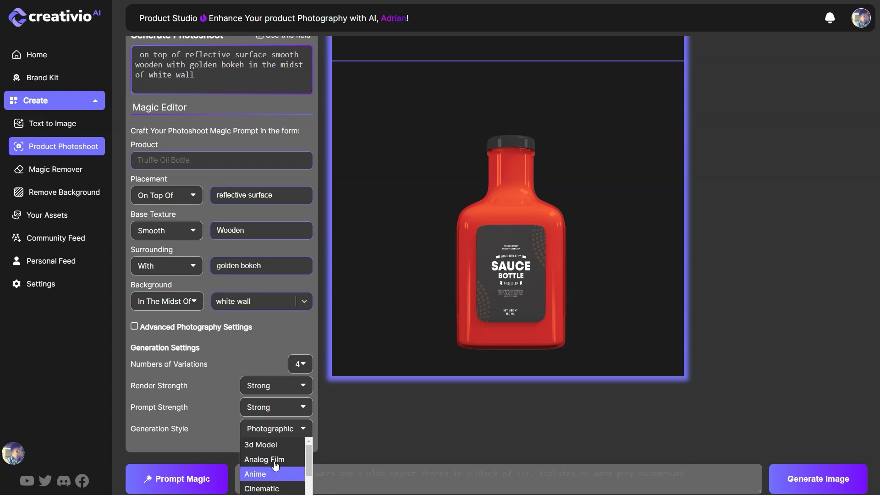
{"action": "left_click", "coordinate": [281, 435]}
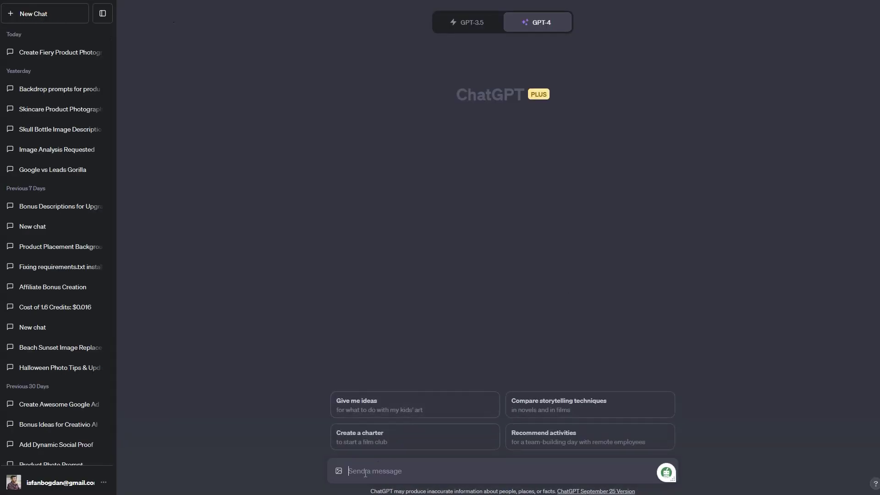
Switch to ChatGPT, preview the reference image M5Bo0070HotSauce002.jpg and attach it to a new GPT-4 message
{"action": "mouse_move", "coordinate": [532, 27]}
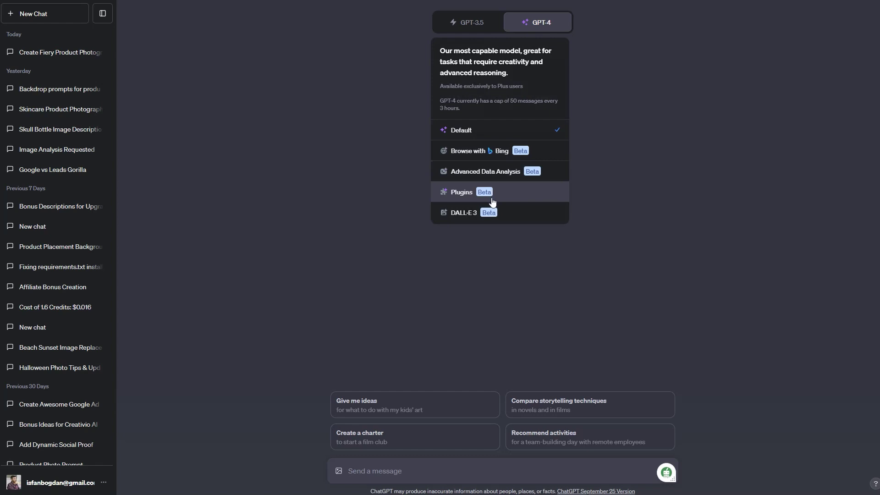
{"action": "left_click", "coordinate": [339, 472]}
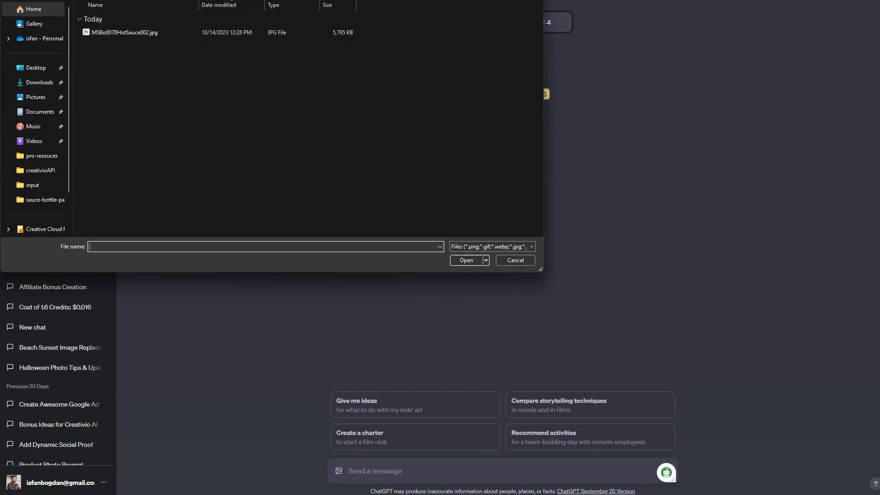
{"action": "left_click", "coordinate": [122, 32]}
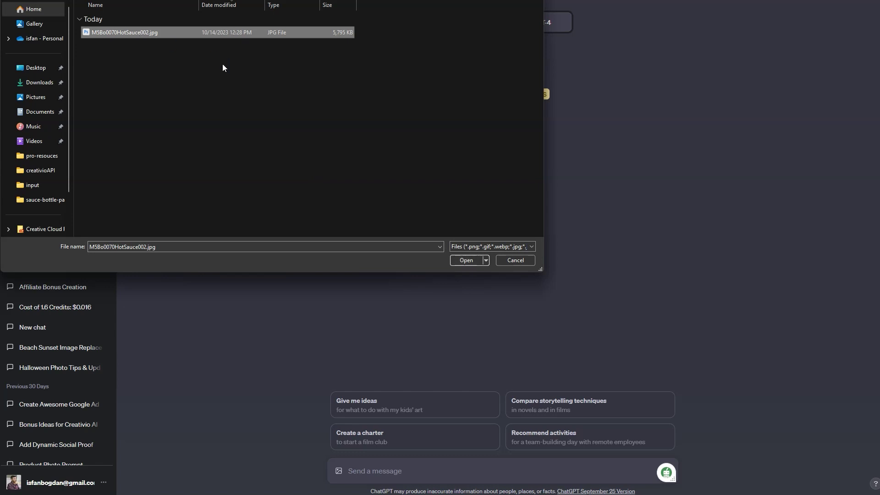
{"action": "key", "text": "shift+F10"}
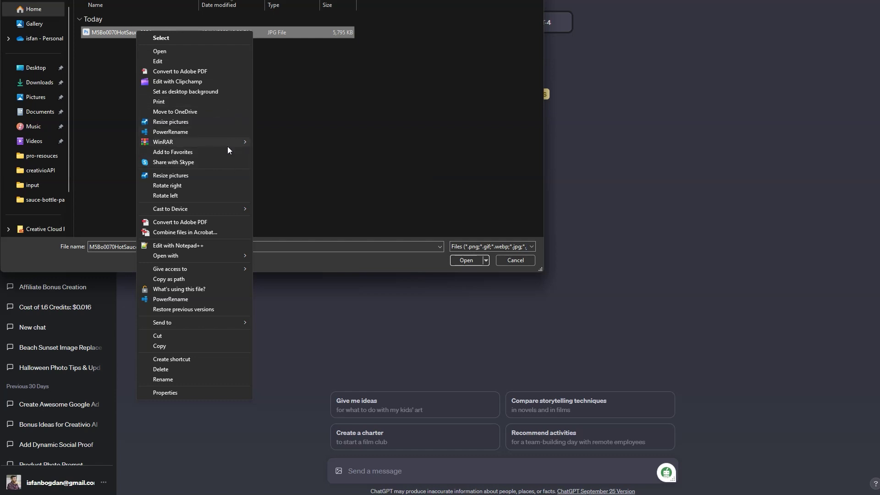
{"action": "left_click", "coordinate": [202, 51]}
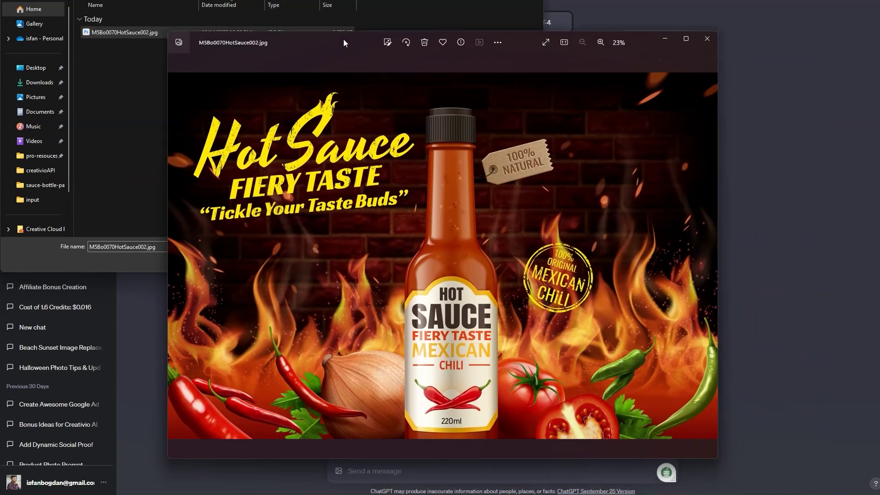
{"action": "left_click_drag", "start_coordinate": [343, 43], "coordinate": [265, 3]}
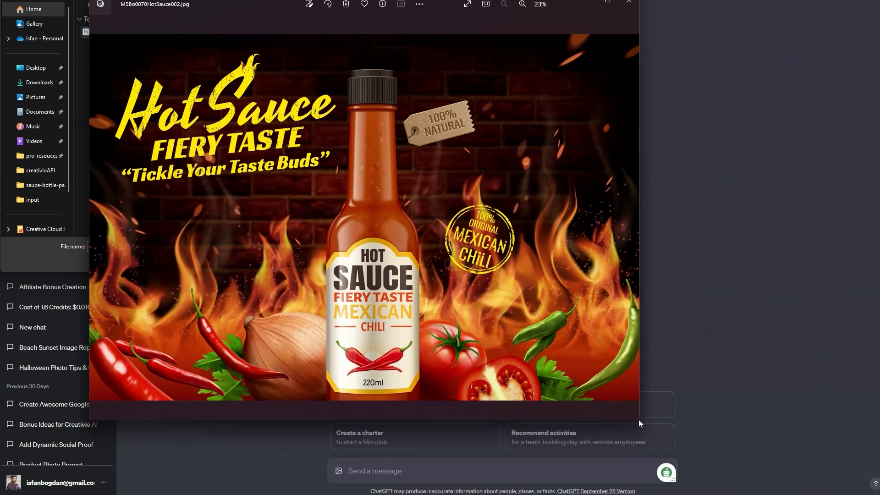
{"action": "left_click_drag", "start_coordinate": [639, 419], "coordinate": [541, 381]}
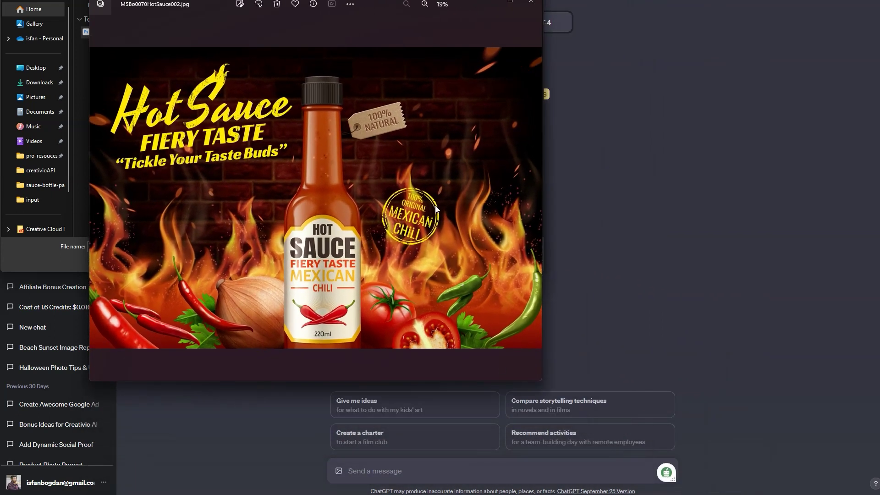
{"action": "left_click", "coordinate": [527, 6]}
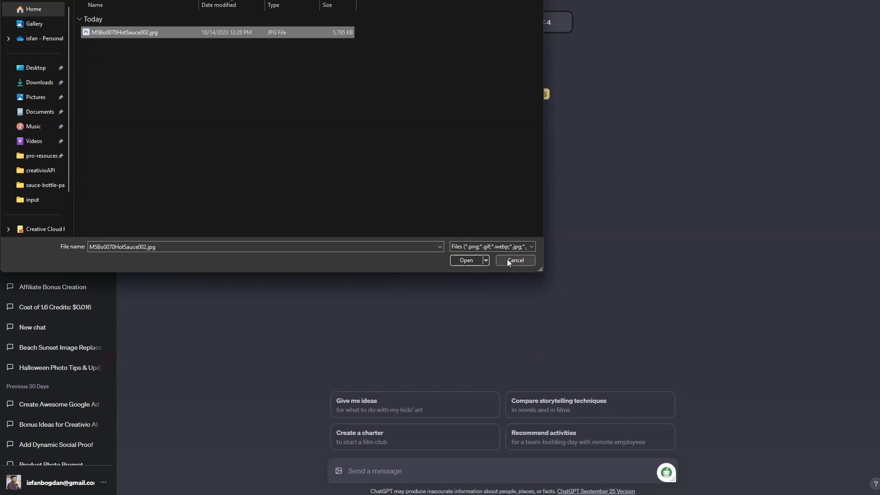
{"action": "left_click", "coordinate": [466, 260]}
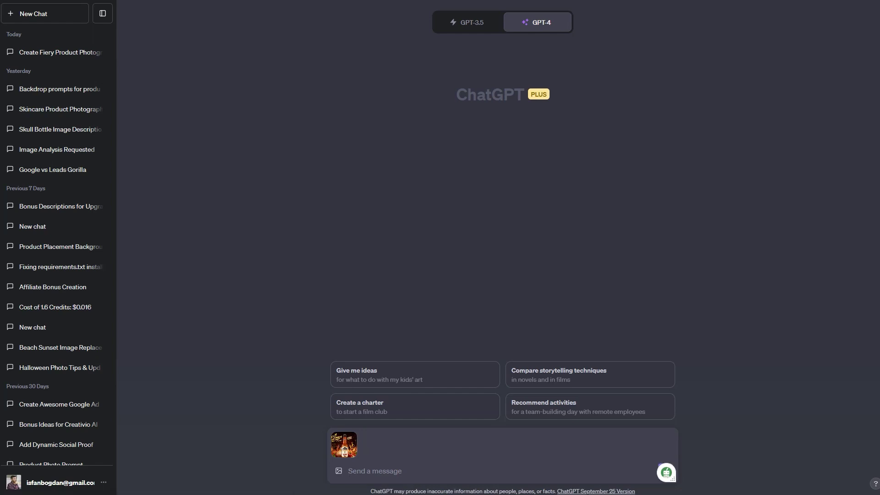
Ask for a prompt based on this image, suited for text-to-image AI engines, that only creates a similar backdrop/background in an advertising photography style
{"action": "type", "text": "Based on this image, write me "}
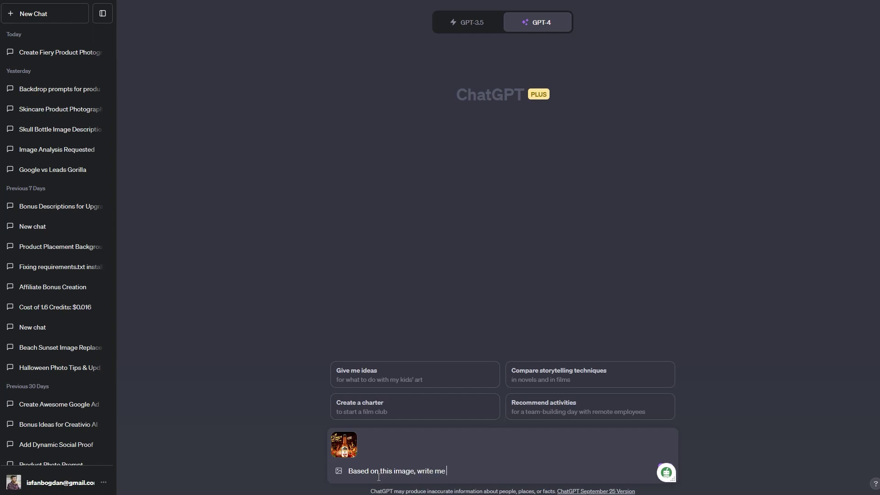
{"action": "type", "text": "a prompt that is suited for text-"}
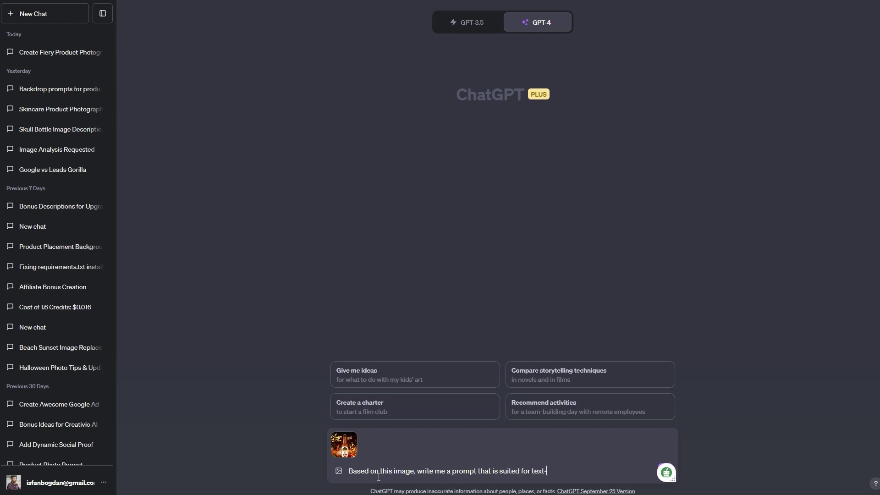
{"action": "type", "text": "to-image ai engines that only focuses on"}
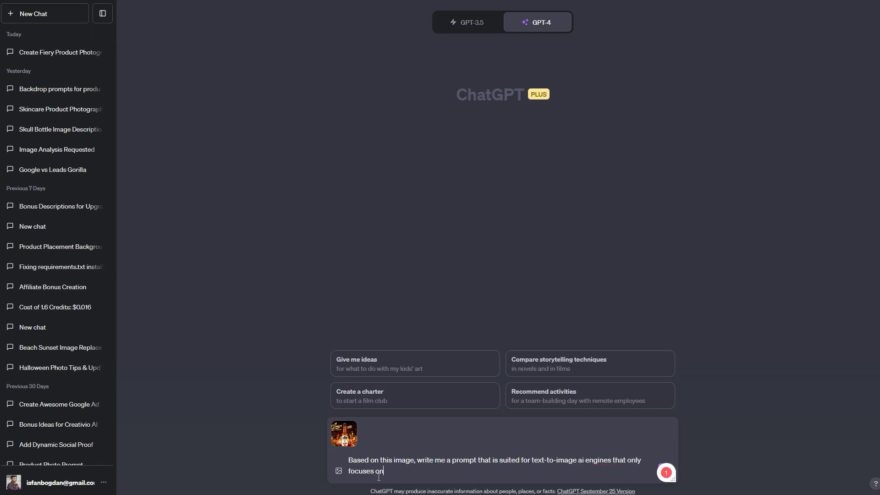
{"action": "type", "text": " creation a similar backdrop"}
{"action": "key", "text": "BackSpace"}
{"action": "key", "text": "BackSpace"}
{"action": "key", "text": "BackSpace"}
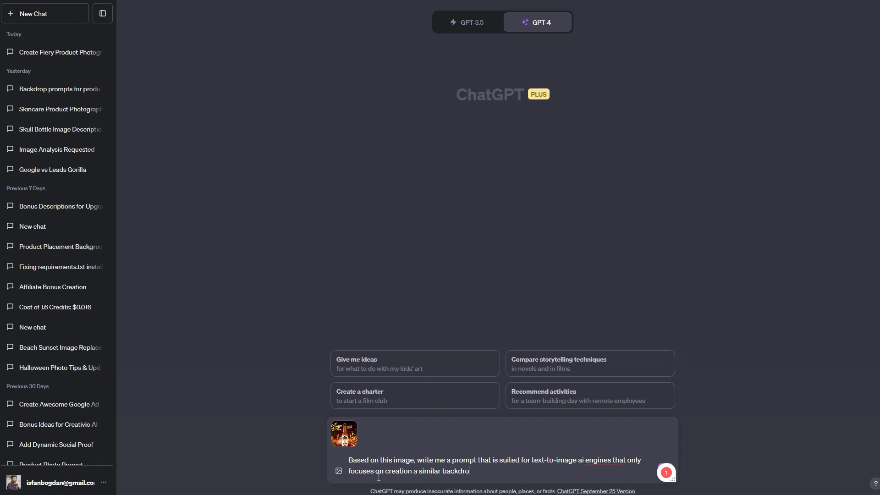
{"action": "type", "text": "rop/background for an advertising photography "}
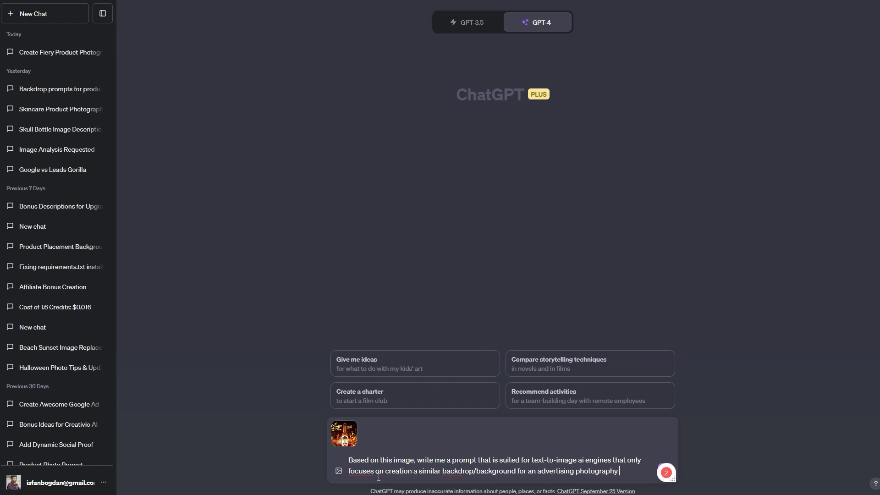
{"action": "type", "text": "stiyle f"}
{"action": "key", "text": "BackSpace"}
{"action": "key", "text": "BackSpace"}
{"action": "key", "text": "BackSpace"}
{"action": "key", "text": "BackSpace"}
{"action": "key", "text": "BackSpace"}
{"action": "key", "text": "BackSpace"}
{"action": "type", "text": "yle."}
{"action": "key", "text": "Return"}
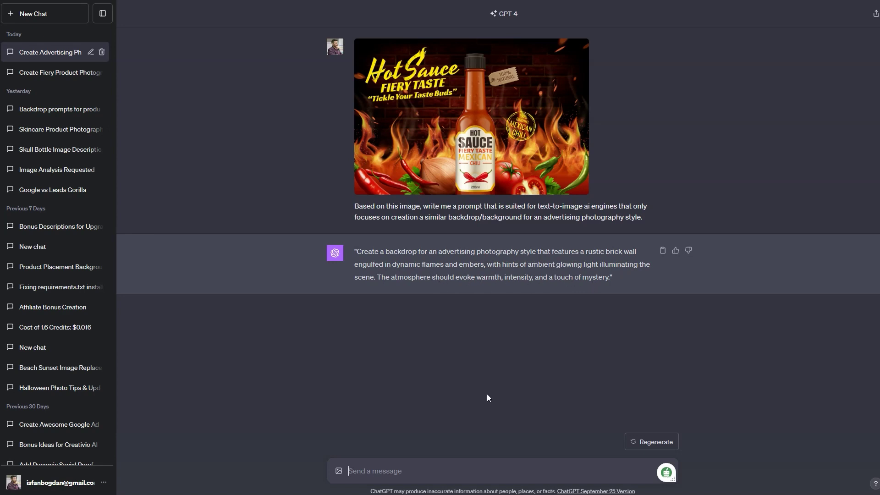
Draft a reply asking to enhance the prompt by adding burning tomatoes, red hot chilly peppers on fire and carolina reapers
{"action": "type", "text": "ok that;s gr"}
{"action": "key", "text": "BackSpace"}
{"action": "key", "text": "BackSpace"}
{"action": "key", "text": "BackSpace"}
{"action": "key", "text": "BackSpace"}
{"action": "type", "text": "s r"}
{"action": "key", "text": "BackSpace"}
{"action": "type", "text": "great but i want the poro"}
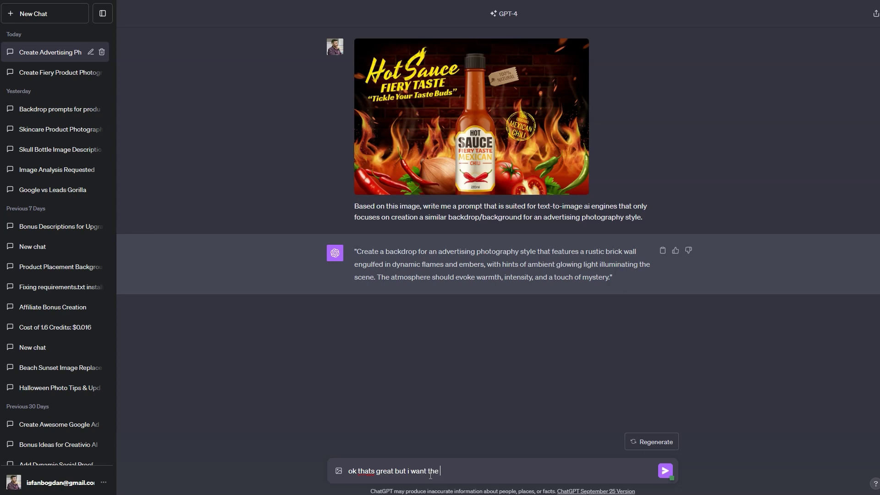
{"action": "key", "text": "BackSpace"}
{"action": "type", "text": "rompt to be "}
{"action": "type", "text": "enhanced with a"}
{"action": "type", "text": "dding "}
{"action": "type", "text": "toma"}
{"action": "key", "text": "BackSpace"}
{"action": "key", "text": "BackSpace"}
{"action": "type", "text": "bur"}
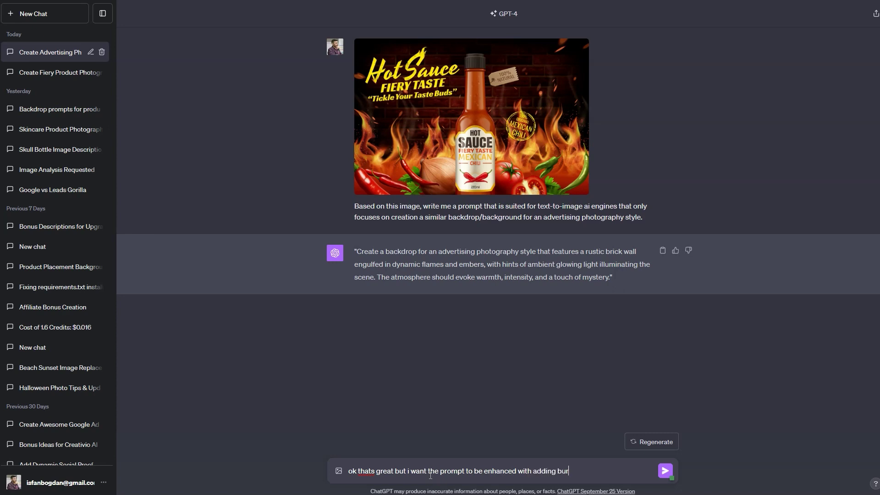
{"action": "type", "text": "ning tomator"}
{"action": "type", "text": ", red hot chilly paper"}
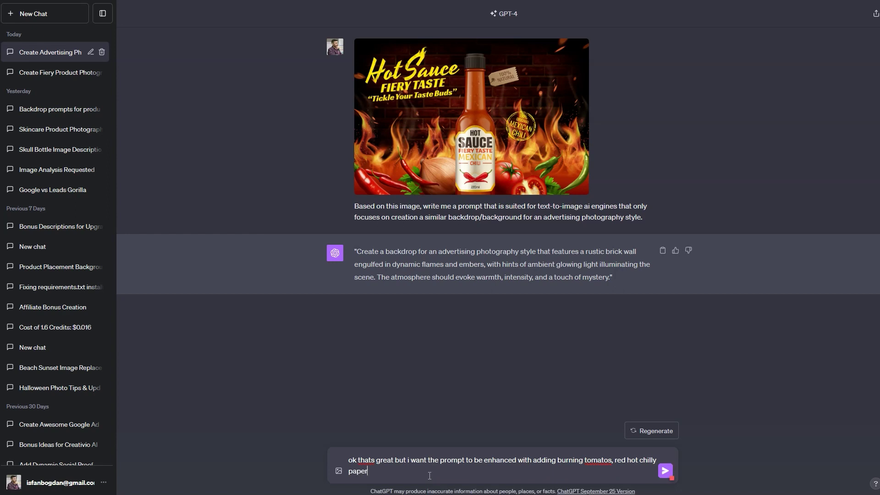
{"action": "type", "text": "s on fire, add carolina reaprs."}
Correct the spelling of "Carolina reapers", request them surrounding the scene left and right with the middle center empty for product placement, and send the reply
{"action": "right_click", "coordinate": [446, 474]}
{"action": "left_click", "coordinate": [491, 313]}
{"action": "right_click", "coordinate": [433, 472]}
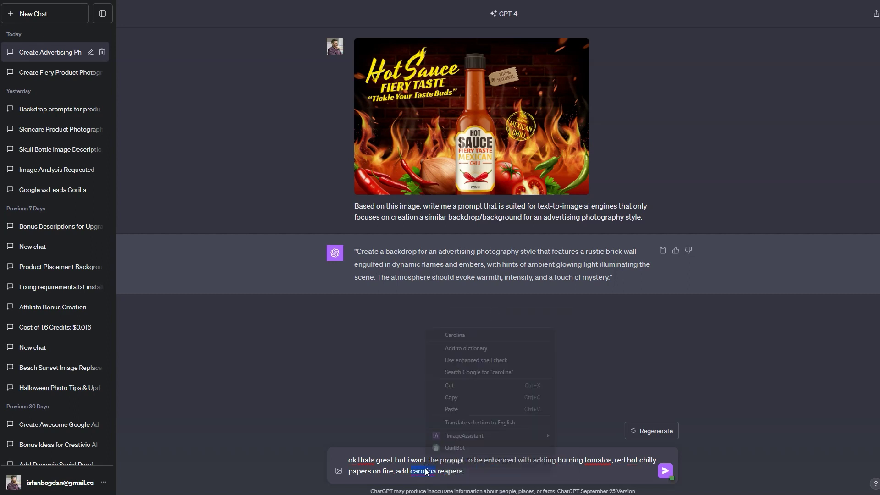
{"action": "left_click", "coordinate": [461, 337]}
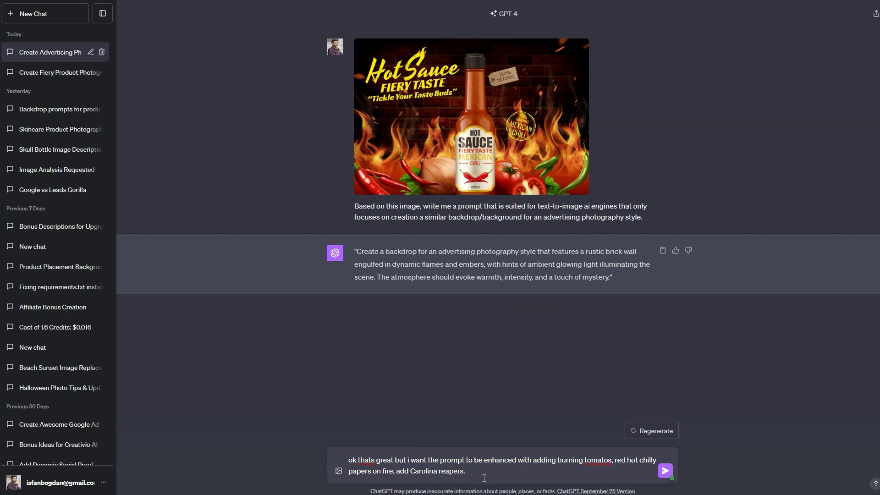
{"action": "type", "text": "surrounding the scene to the left and right, leaving the middle center empty for product placement."}
{"action": "key", "text": "Return"}
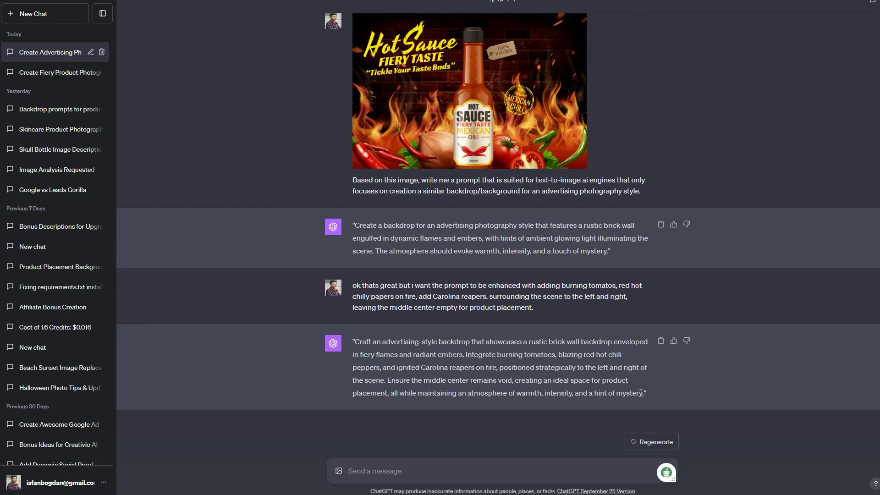
Copy the enhanced backdrop prompt from the latest ChatGPT answer into Creativio's scene prompt and generate the images
{"action": "left_click_drag", "start_coordinate": [645, 394], "coordinate": [356, 345]}
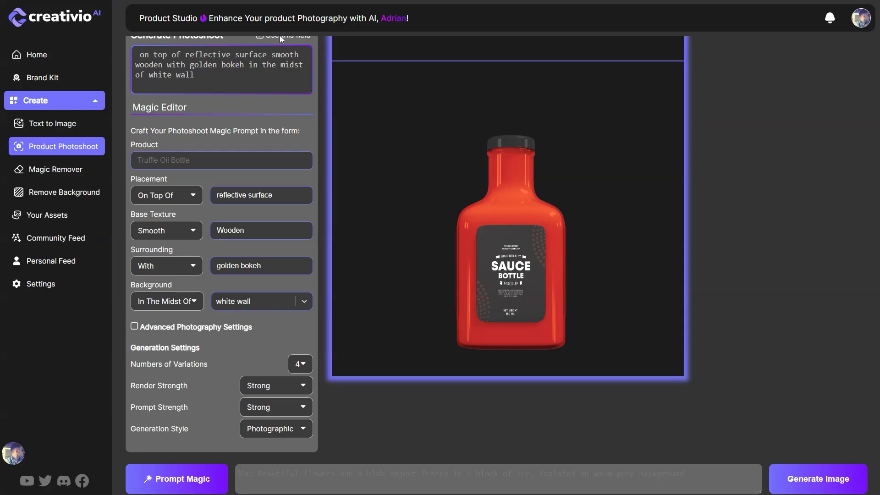
{"action": "key", "text": "ctrl+v"}
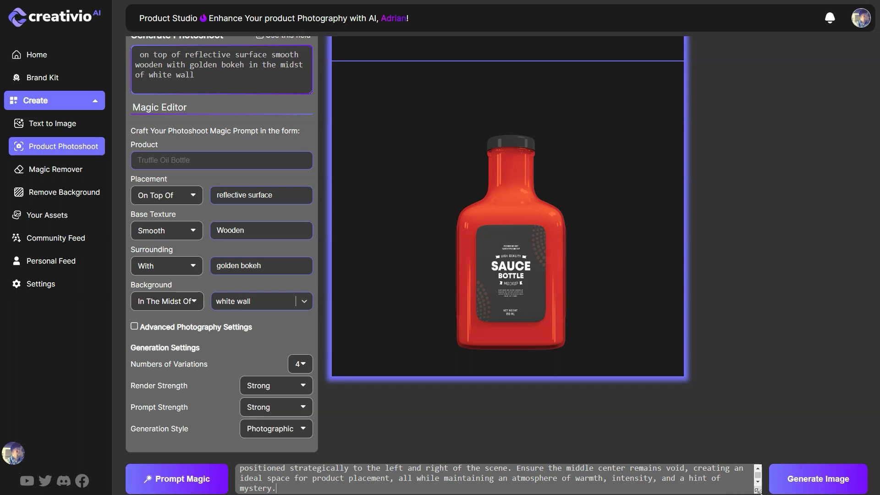
{"action": "scroll", "coordinate": [715, 426], "scroll_direction": "down", "scroll_amount": 2}
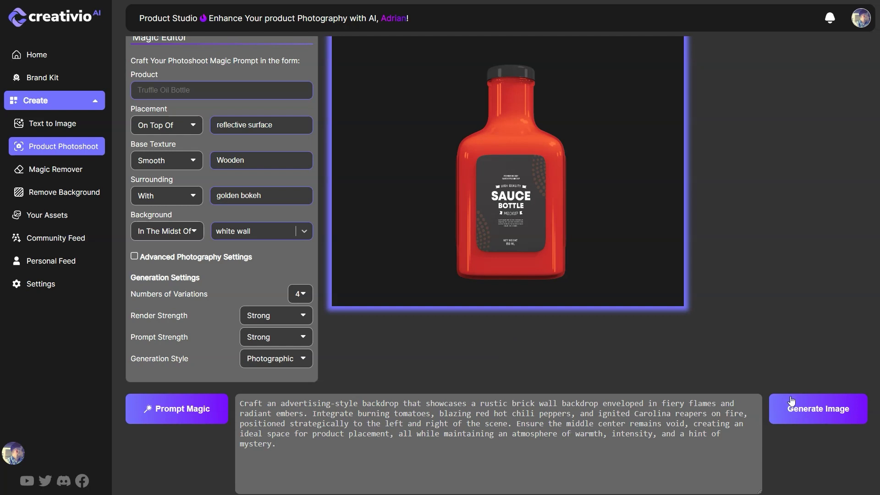
{"action": "left_click", "coordinate": [813, 418]}
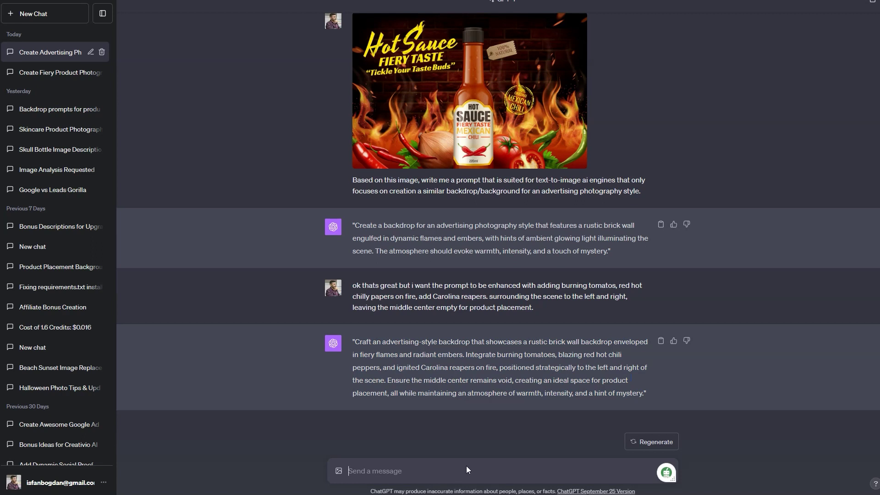
Return to ChatGPT and request another prompt variation that is more intricate, color corrected, 4k resolution and in epic advertising style
{"action": "left_click", "coordinate": [467, 469]}
{"action": "type", "text": "that is a g"}
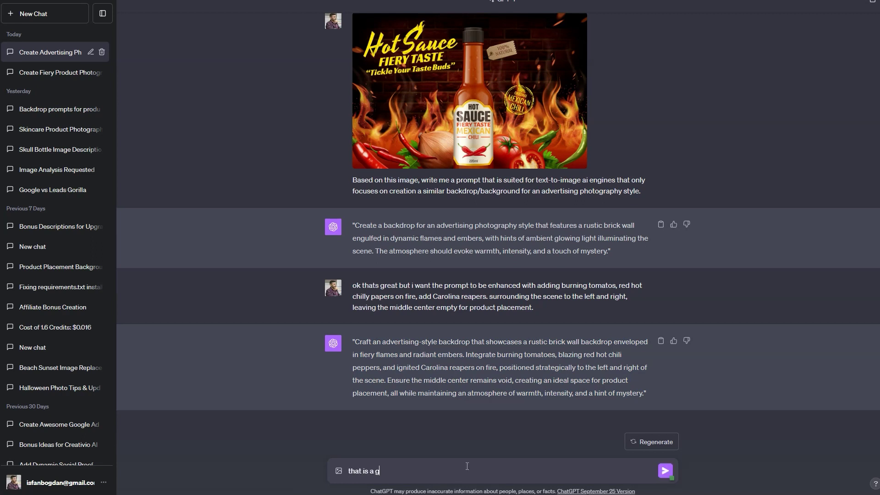
{"action": "type", "text": "rwa prompt, but i"}
{"action": "type", "text": " i need you to do"}
{"action": "type", "text": " best, and also"}
{"action": "key", "text": "BackSpace"}
{"action": "key", "text": "BackSpace"}
{"action": "key", "text": "BackSpace"}
{"action": "type", "text": "give "}
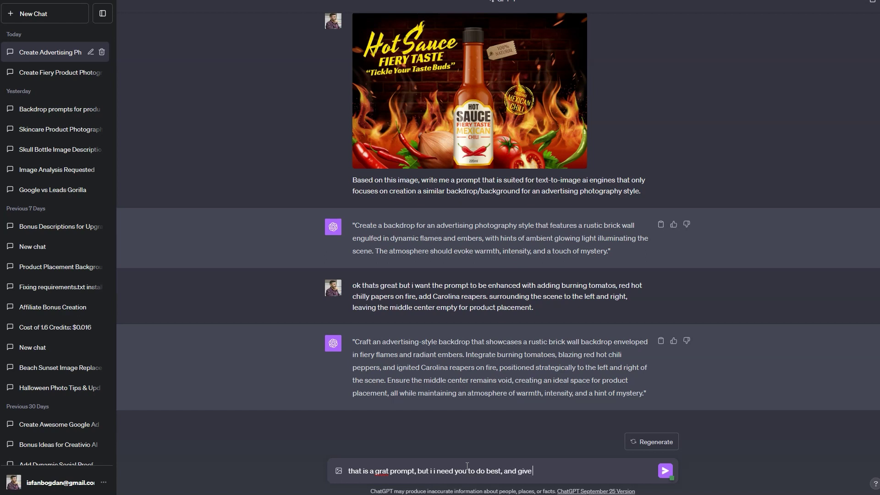
{"action": "type", "text": "me another veriations that is moe in"}
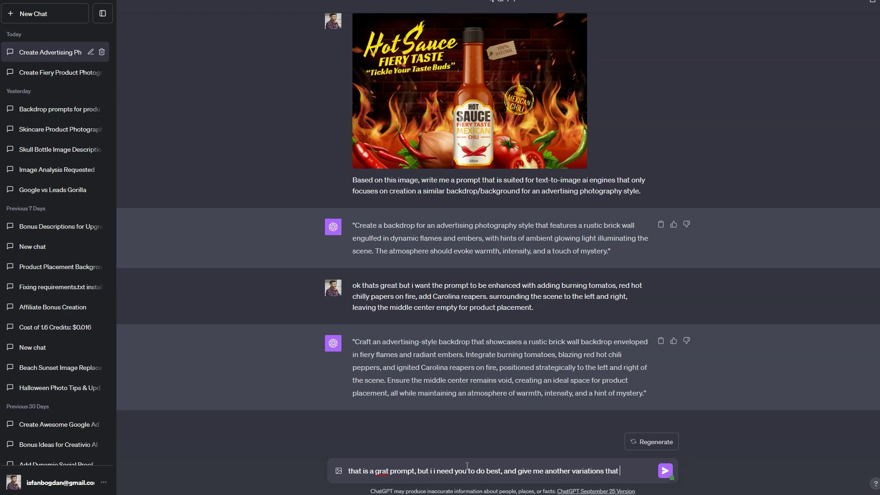
{"action": "key", "text": "BackSpace"}
{"action": "key", "text": "BackSpace"}
{"action": "type", "text": "re intricate, color corrected, 4k"}
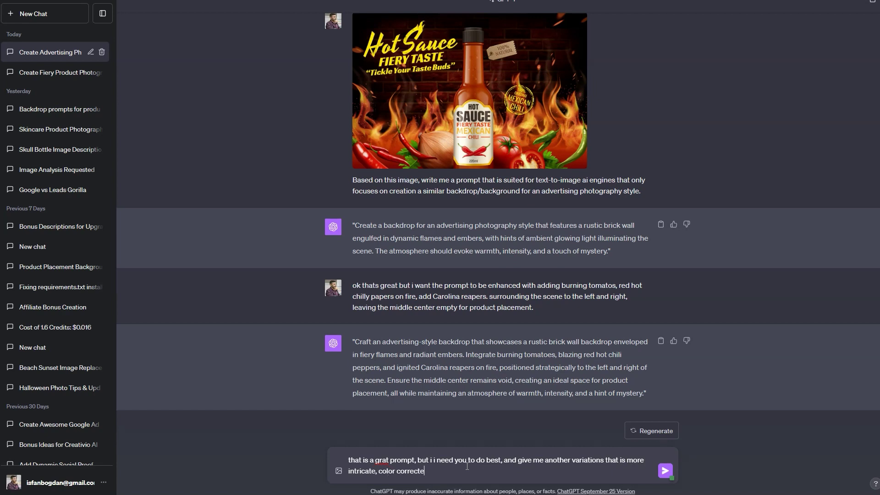
{"action": "type", "text": " resolutoin"}
{"action": "key", "text": "BackSpace"}
{"action": "type", "text": "ion, epic advertising style."}
{"action": "key", "text": "Return"}
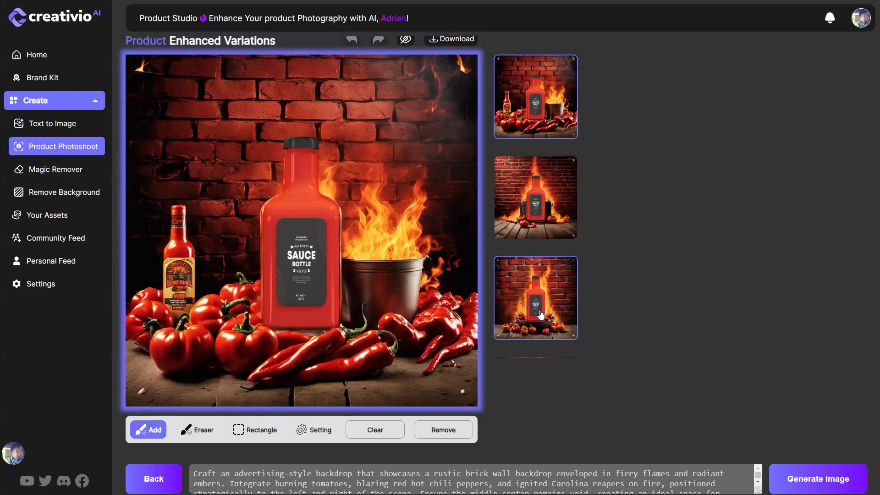
Preview the four sauce bottle variations with burning tomatoes and peppers, and generate another batch from the same prompt
{"action": "left_click", "coordinate": [553, 406]}
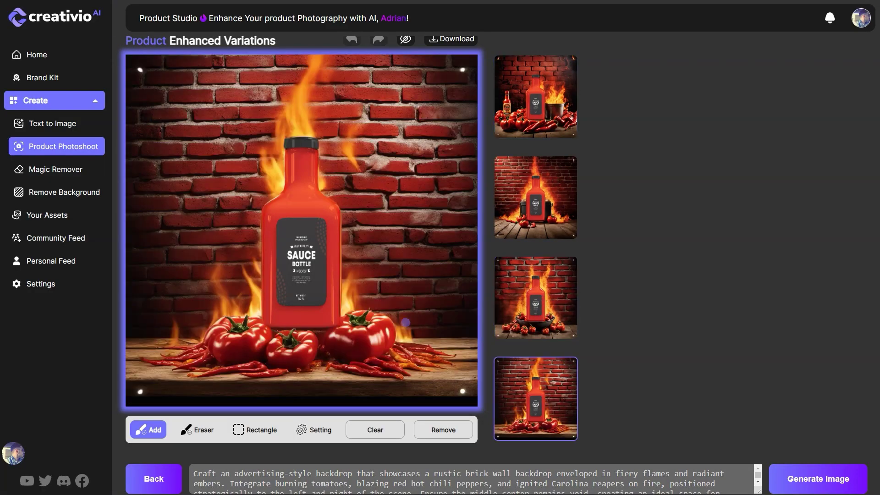
{"action": "left_click", "coordinate": [544, 117]}
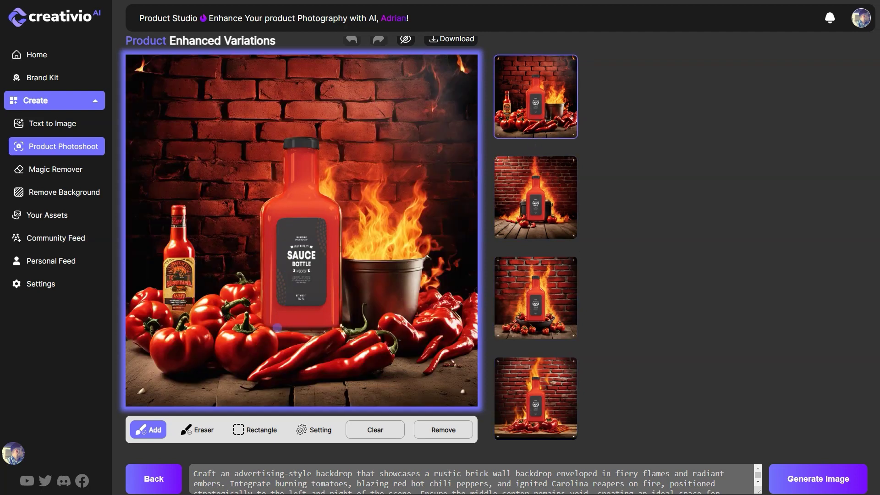
{"action": "left_click", "coordinate": [551, 226]}
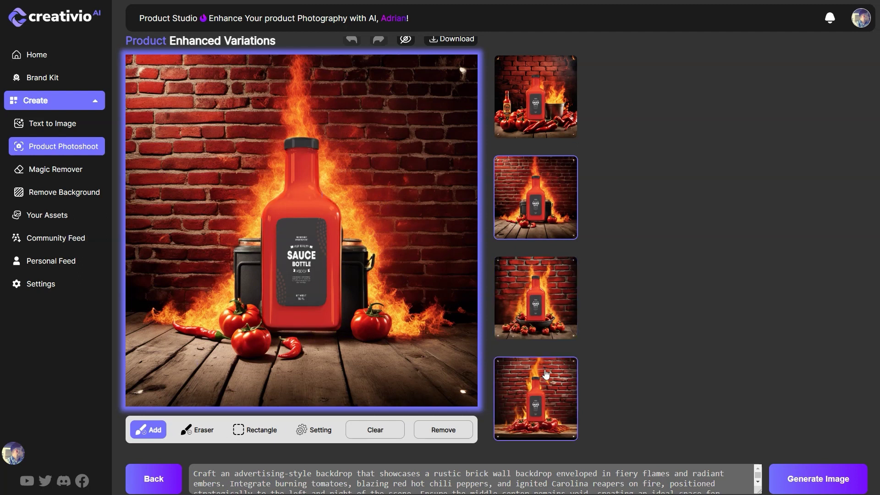
{"action": "left_click", "coordinate": [544, 292]}
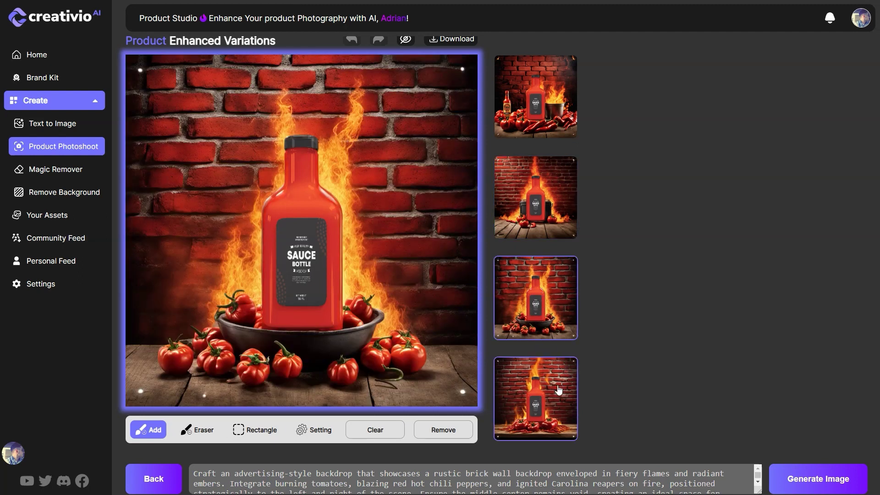
{"action": "left_click", "coordinate": [805, 478]}
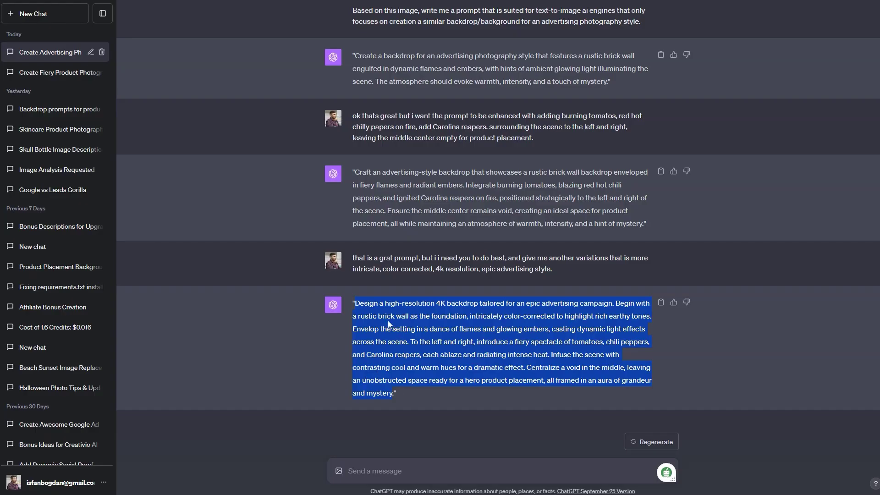
In ChatGPT, select the latest answer's full high-resolution 4K epic advertising backdrop prompt for copying
{"action": "left_click", "coordinate": [363, 313]}
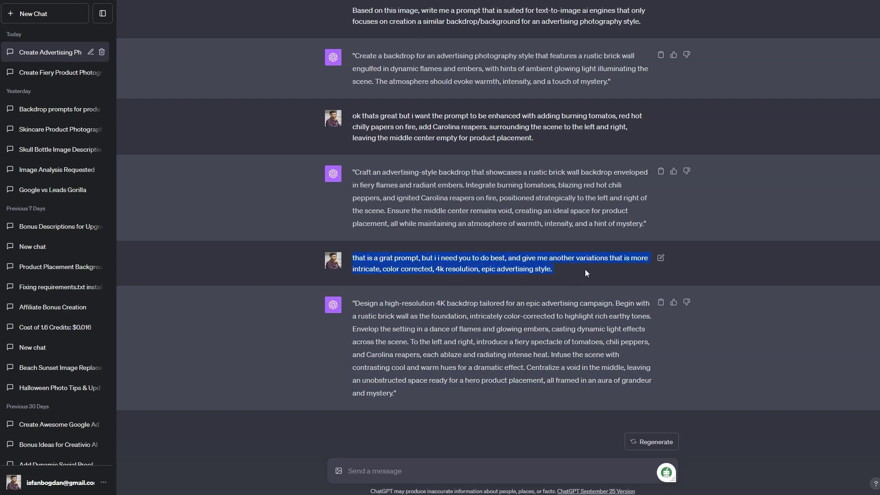
{"action": "left_click_drag", "start_coordinate": [352, 304], "coordinate": [395, 401]}
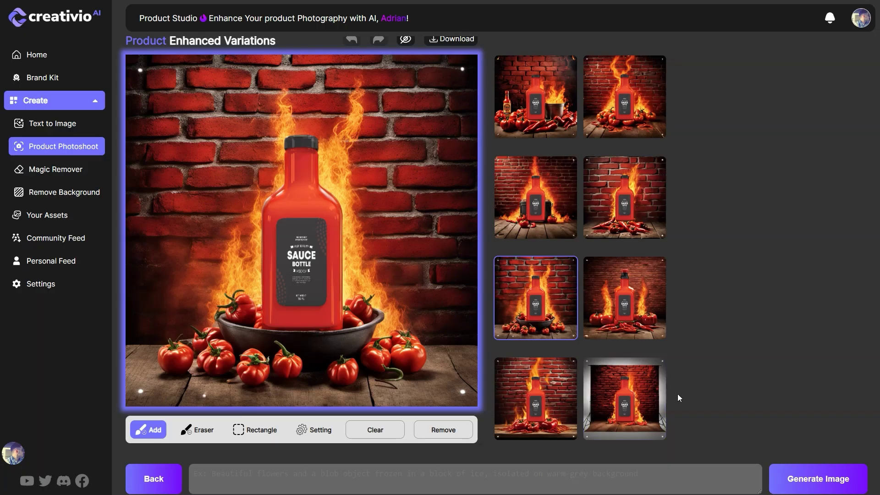
Return to Creativio and preview each of the four newly generated sauce bottle variations in the second batch
{"action": "left_click", "coordinate": [645, 414]}
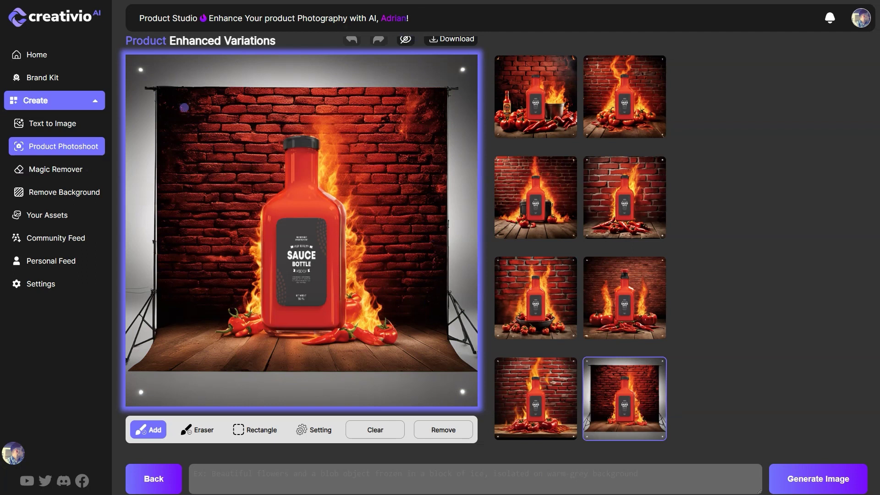
{"action": "left_click", "coordinate": [626, 315]}
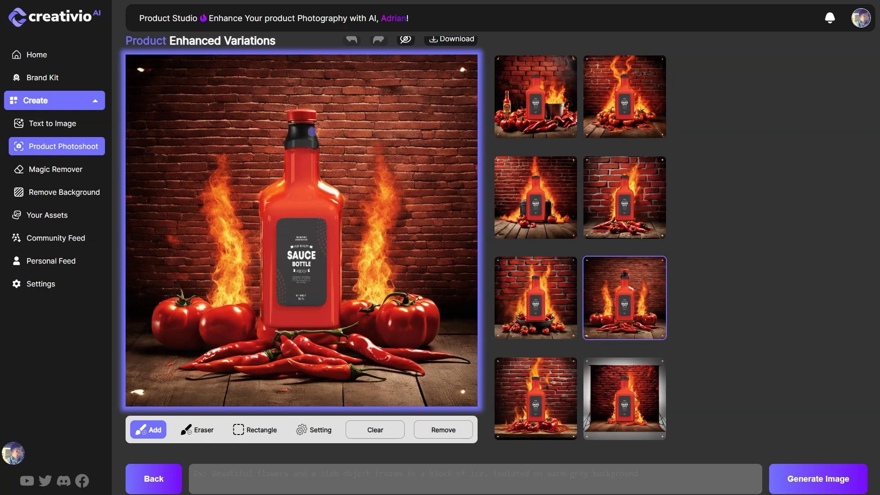
{"action": "left_click", "coordinate": [629, 192]}
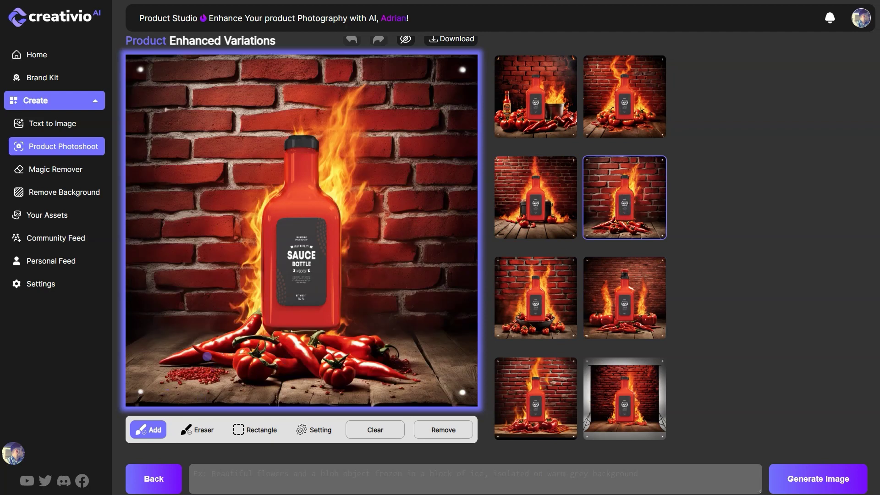
{"action": "left_click", "coordinate": [623, 92]}
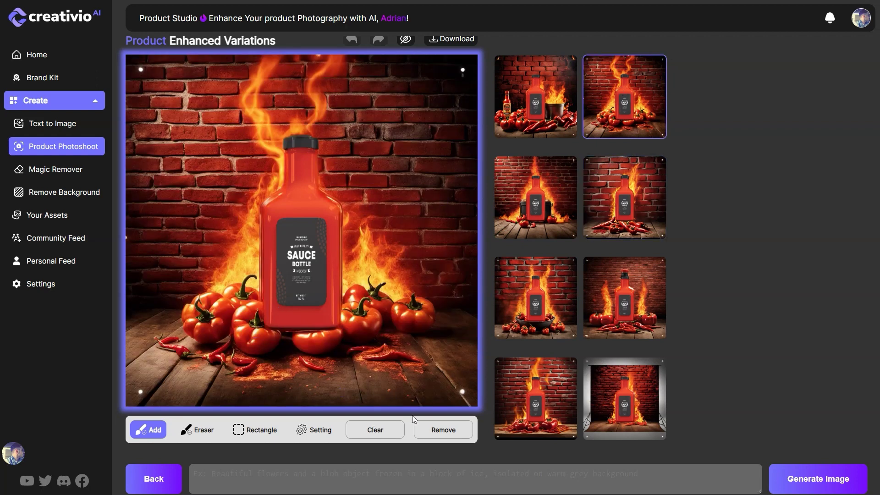
Go back to the photoshoot scene setup, resize the sauce bottle and place it in the lower centre of the canvas
{"action": "left_click", "coordinate": [156, 480]}
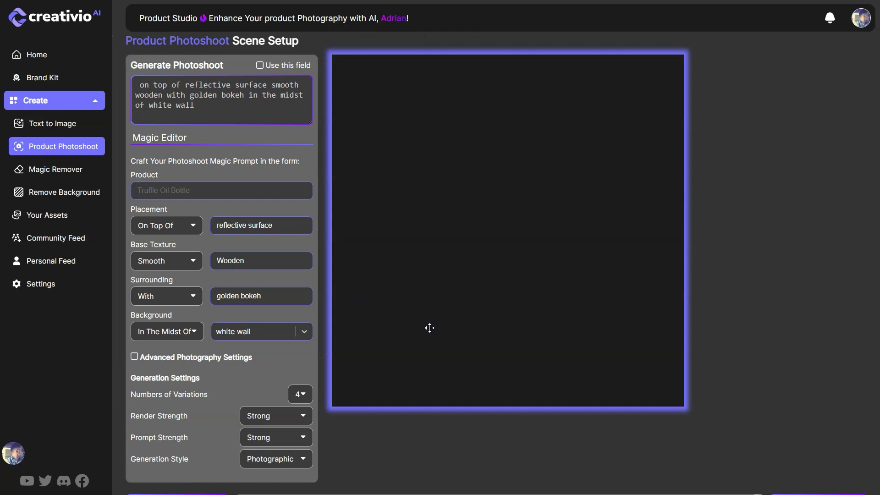
{"action": "left_click_drag", "start_coordinate": [347, 391], "coordinate": [333, 404]}
{"action": "left_click_drag", "start_coordinate": [560, 214], "coordinate": [452, 355]}
{"action": "left_click_drag", "start_coordinate": [573, 202], "coordinate": [683, 119]}
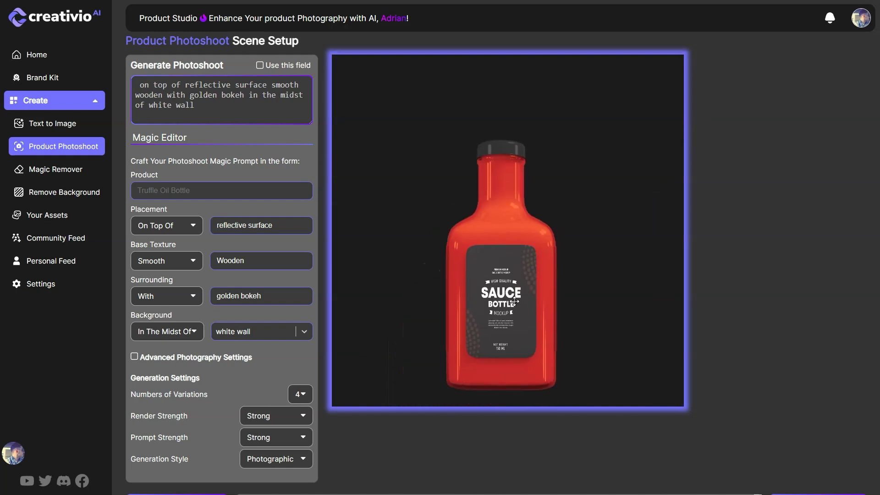
{"action": "left_click_drag", "start_coordinate": [520, 295], "coordinate": [524, 297]}
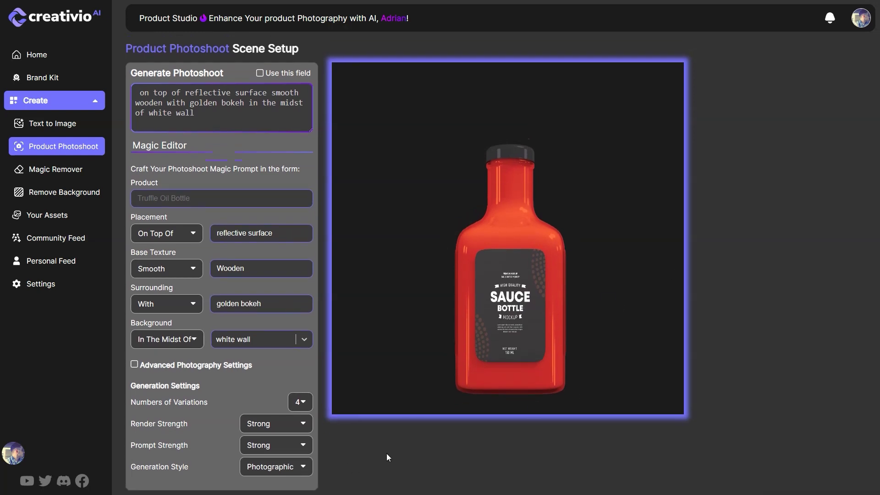
Paste the 4K epic advertising backdrop prompt as the scene prompt and enlarge the prompt field to show its full text
{"action": "scroll", "coordinate": [387, 454], "scroll_direction": "down", "scroll_amount": 1}
{"action": "scroll", "coordinate": [407, 484], "scroll_direction": "down", "scroll_amount": 2}
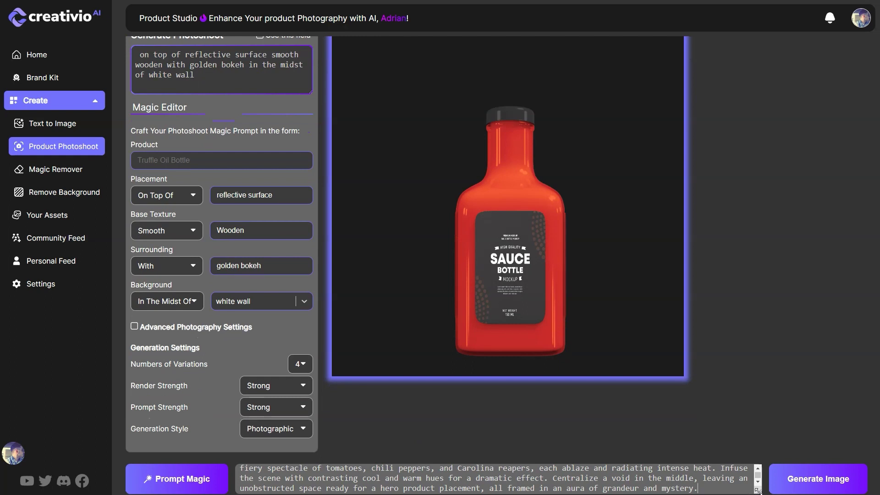
{"action": "left_click_drag", "start_coordinate": [757, 490], "coordinate": [758, 494]}
{"action": "scroll", "coordinate": [811, 405], "scroll_direction": "down", "scroll_amount": 2}
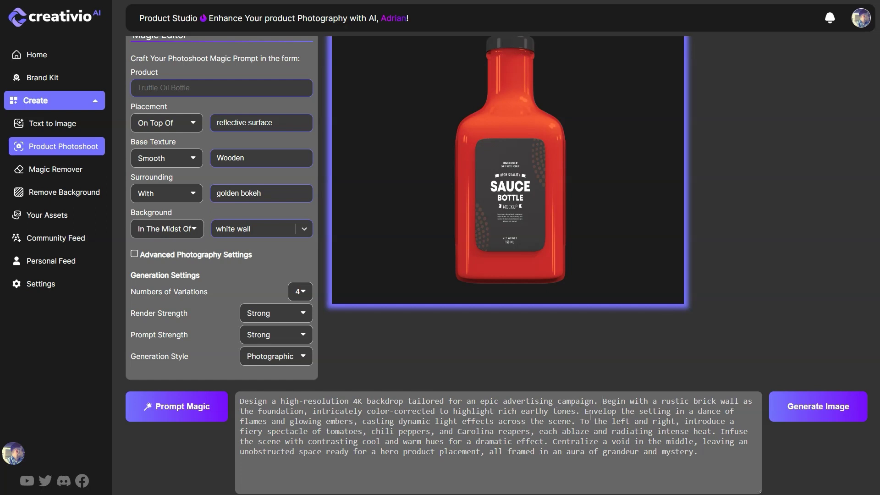
Insert "In front of the brick wall there is a old wooden surface as the ground." before the flames sentence and generate the images
{"action": "type", "text": "In f"}
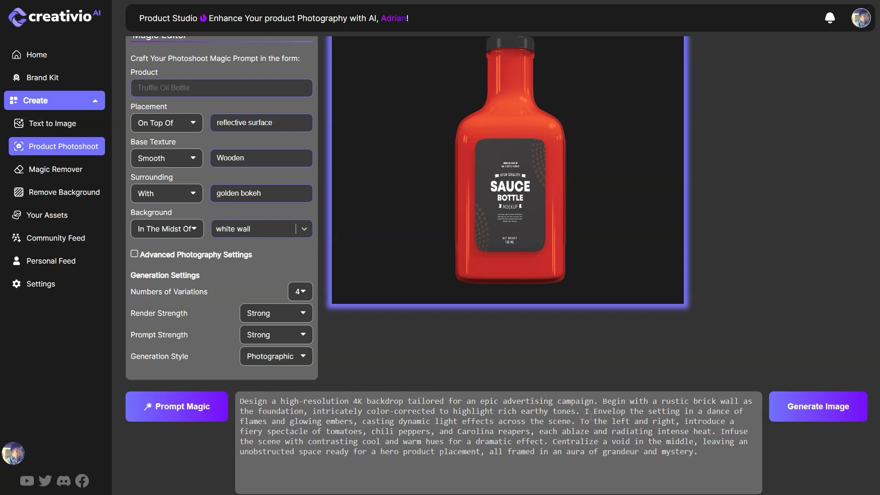
{"action": "type", "text": "ront of the b"}
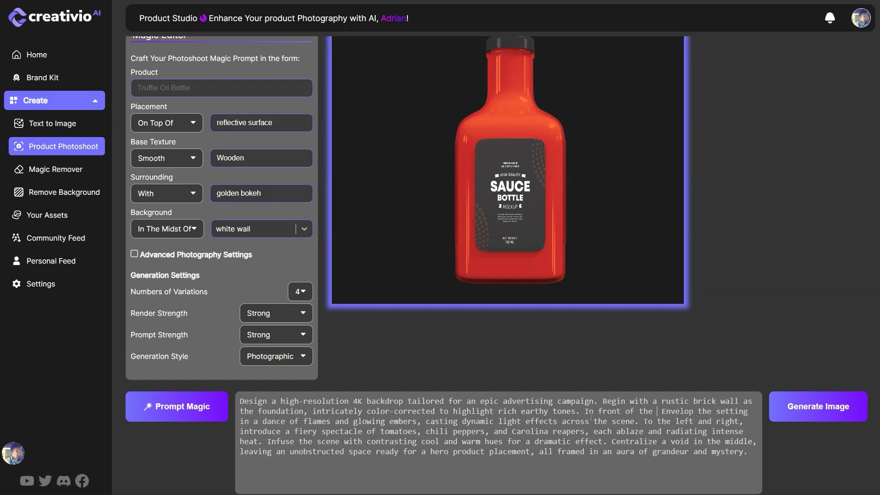
{"action": "type", "text": "rick wall, "}
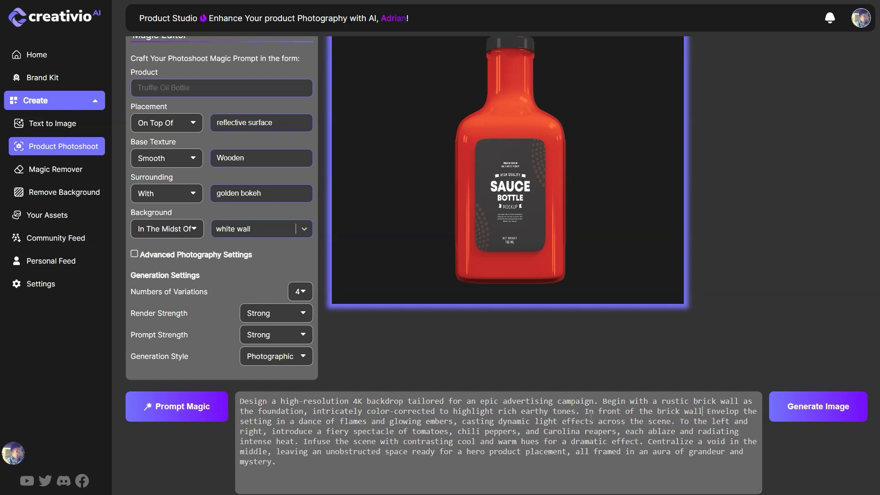
{"action": "type", "text": "the"}
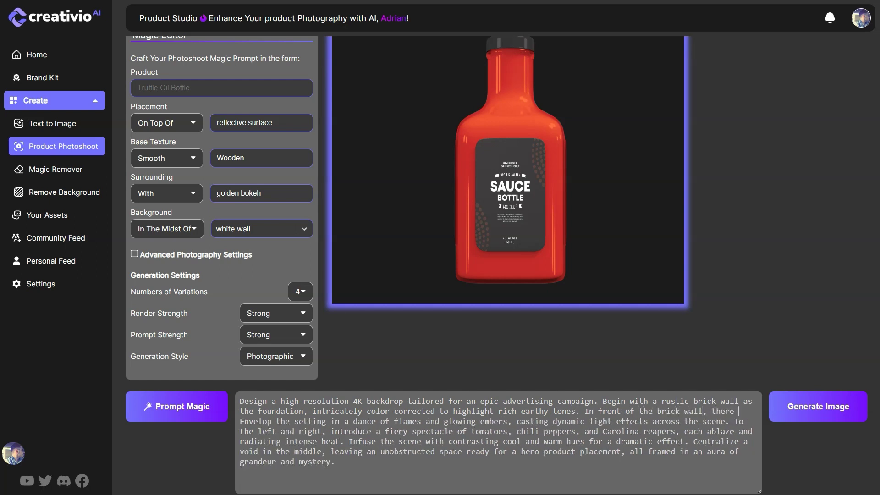
{"action": "key", "text": "BackSpace"}
{"action": "key", "text": "BackSpace"}
{"action": "key", "text": "BackSpace"}
{"action": "key", "text": "BackSpace"}
{"action": "key", "text": "BackSpace"}
{"action": "type", "text": "there is"}
{"action": "type", "text": " a wooden su"}
{"action": "key", "text": "BackSpace"}
{"action": "key", "text": "BackSpace"}
{"action": "key", "text": "BackSpace"}
{"action": "key", "text": "BackSpace"}
{"action": "key", "text": "BackSpace"}
{"action": "key", "text": "BackSpace"}
{"action": "key", "text": "BackSpace"}
{"action": "key", "text": "BackSpace"}
{"action": "key", "text": "BackSpace"}
{"action": "type", "text": "old wooden surface as the ground."}
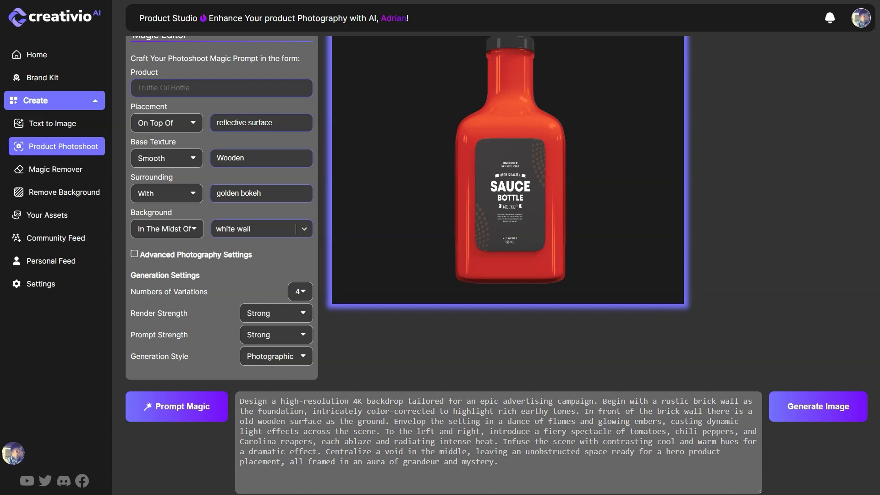
{"action": "key", "text": "ctrl+a"}
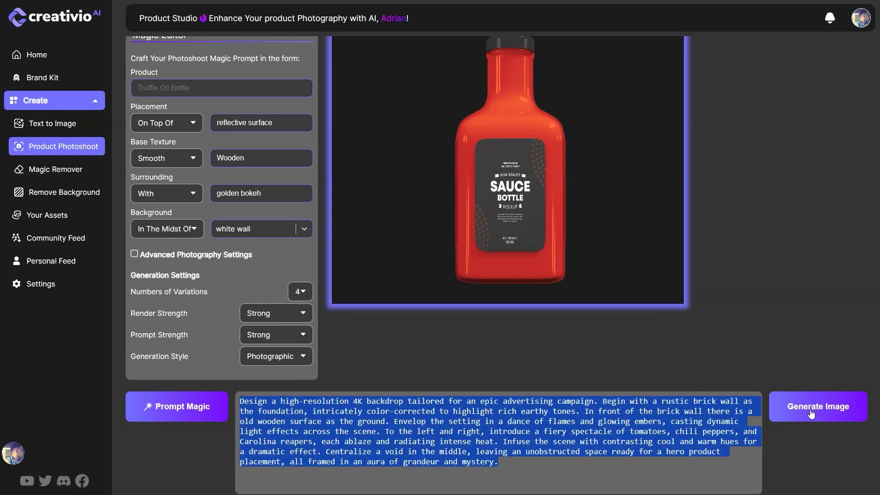
{"action": "left_click", "coordinate": [811, 414]}
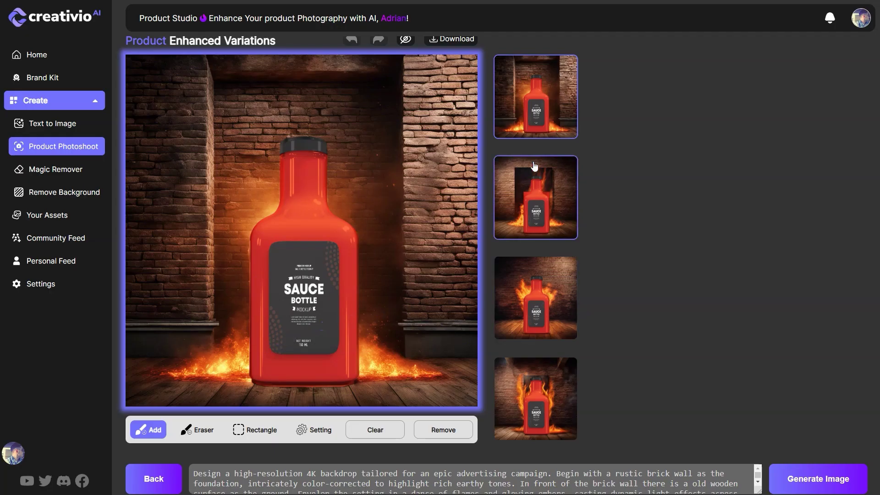
Preview the remaining wooden-surface variations of the sauce bottle and generate another batch with the current prompt
{"action": "left_click", "coordinate": [538, 206]}
{"action": "left_click", "coordinate": [534, 308]}
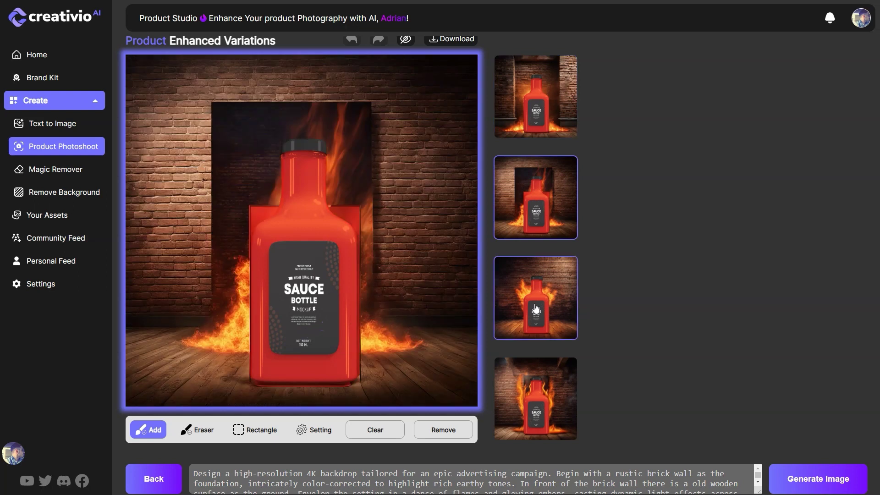
{"action": "left_click", "coordinate": [551, 406]}
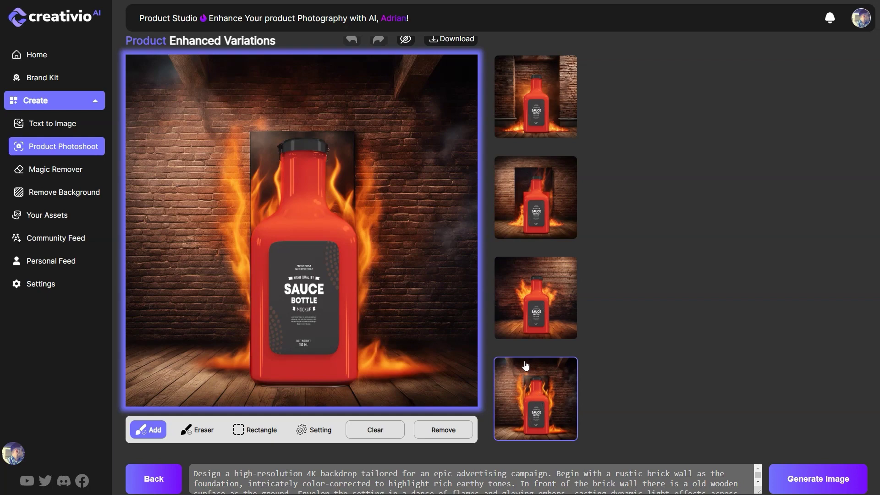
{"action": "left_click", "coordinate": [543, 296]}
{"action": "left_click", "coordinate": [838, 483]}
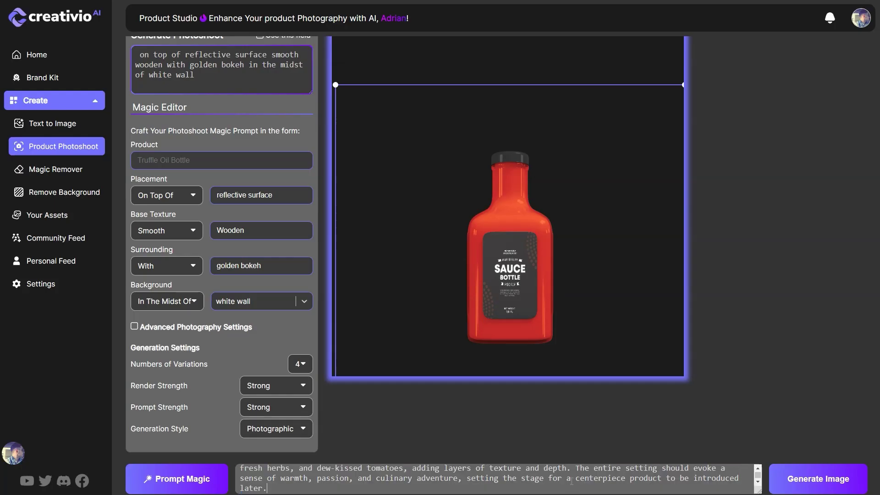
Generate images of the smaller bottle from the smoldering inferno backdrop prompt and go back through the earlier ChatGPT conversation
{"action": "left_click", "coordinate": [823, 482]}
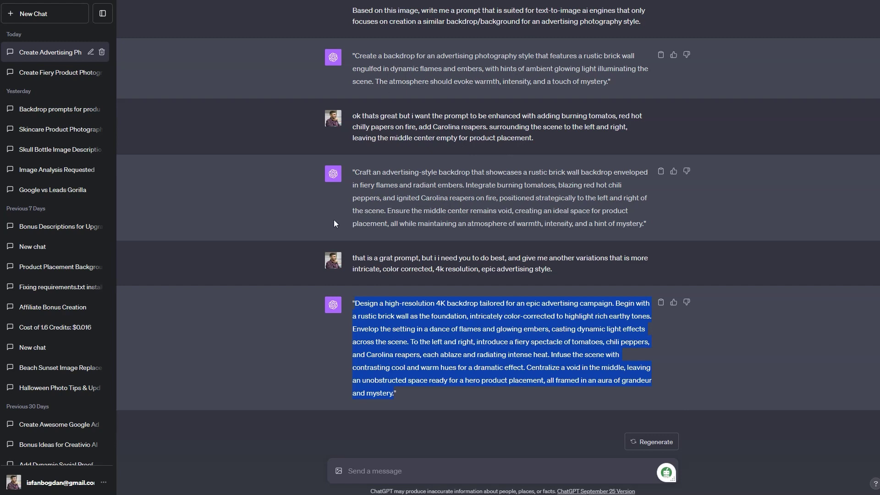
{"action": "scroll", "coordinate": [334, 223], "scroll_direction": "up", "scroll_amount": 5}
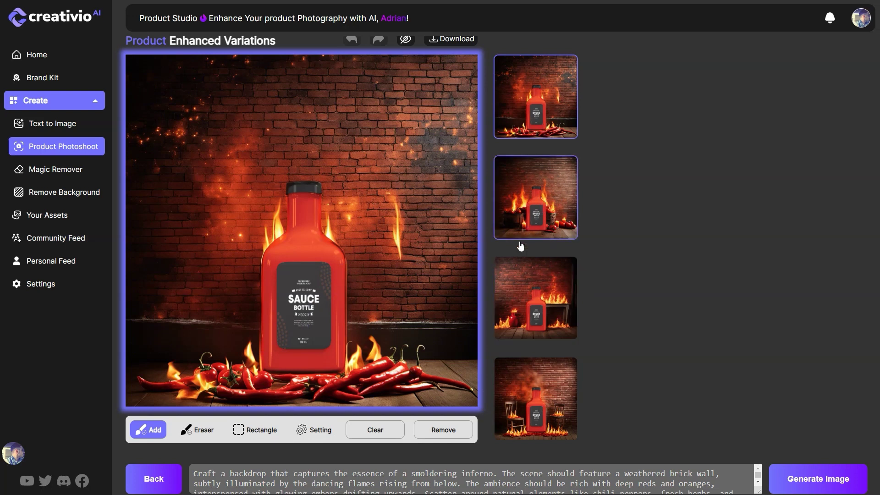
Preview the smoldering inferno variations with the chairs, table and tomato baskets, and generate another batch of them
{"action": "left_click", "coordinate": [547, 398]}
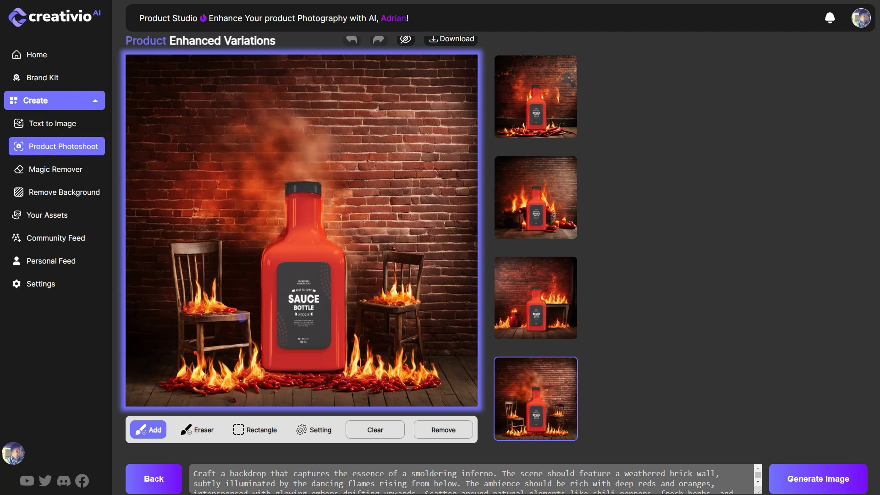
{"action": "left_click", "coordinate": [526, 283]}
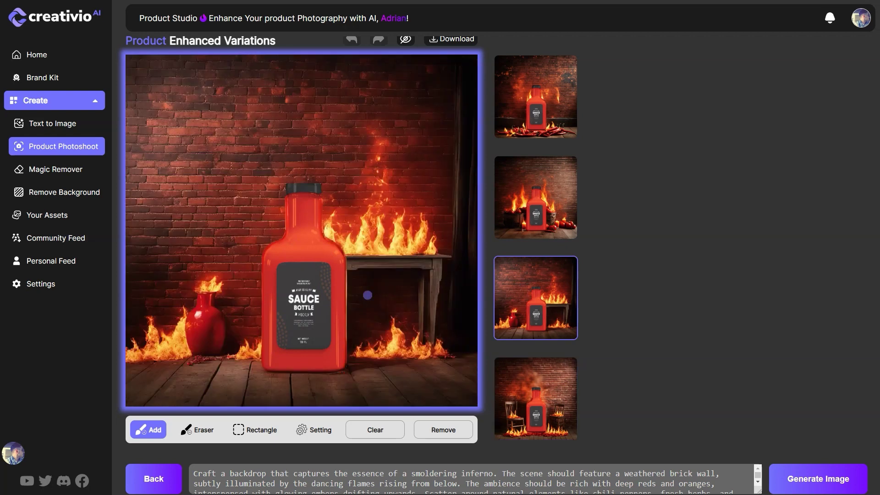
{"action": "left_click", "coordinate": [529, 228]}
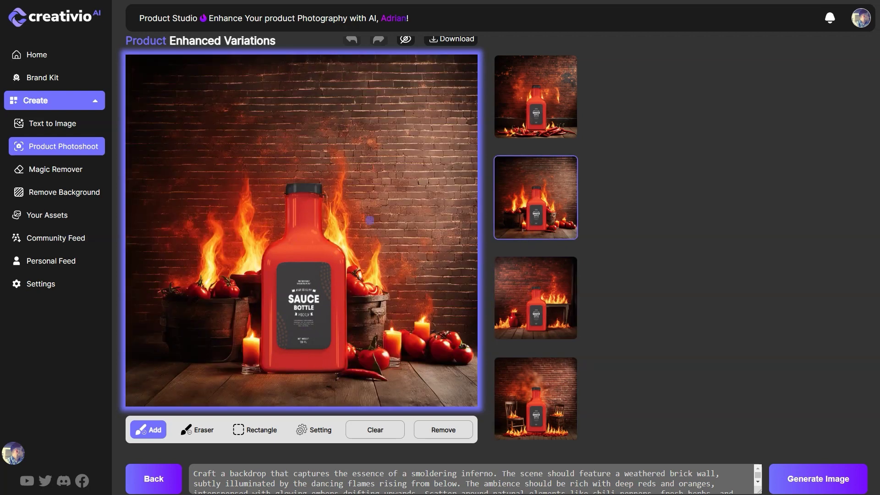
{"action": "left_click", "coordinate": [808, 479]}
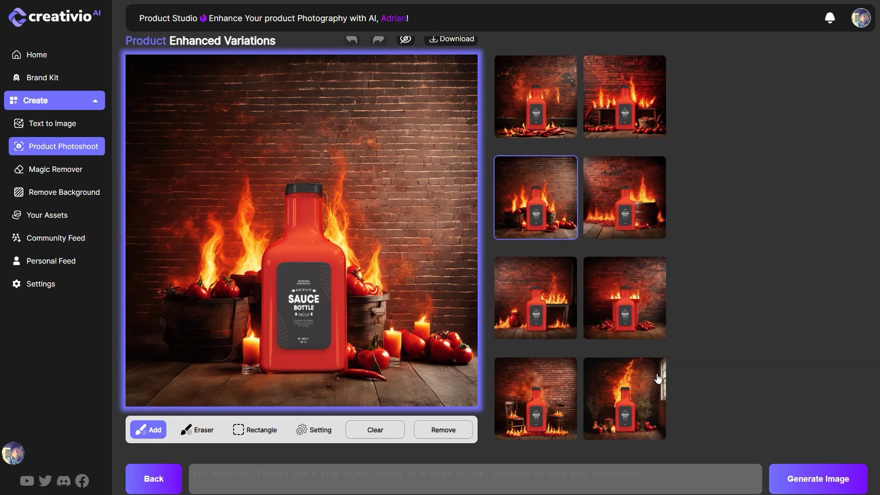
Preview each of the four additional smoldering inferno variations of the sauce bottle
{"action": "left_click", "coordinate": [629, 396]}
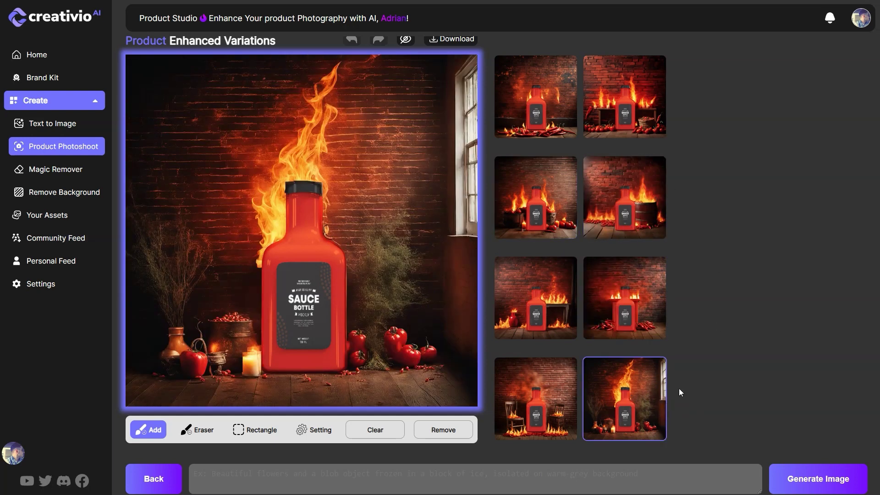
{"action": "left_click", "coordinate": [623, 312]}
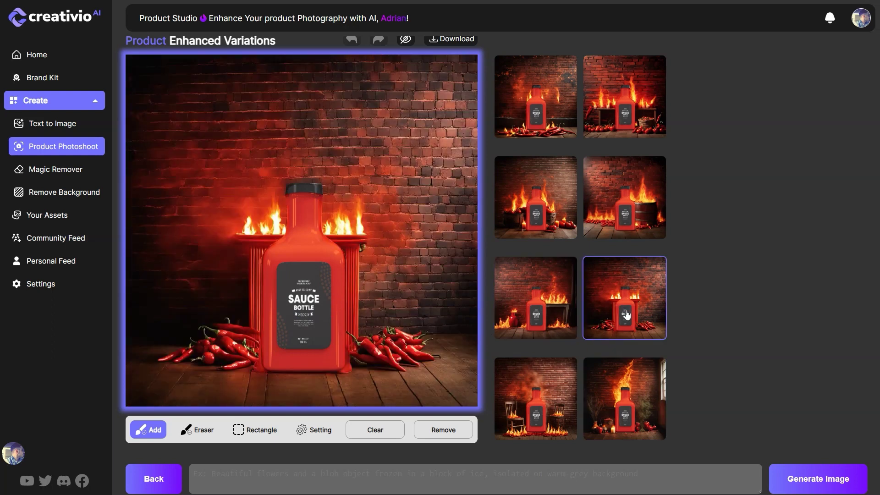
{"action": "left_click", "coordinate": [621, 200]}
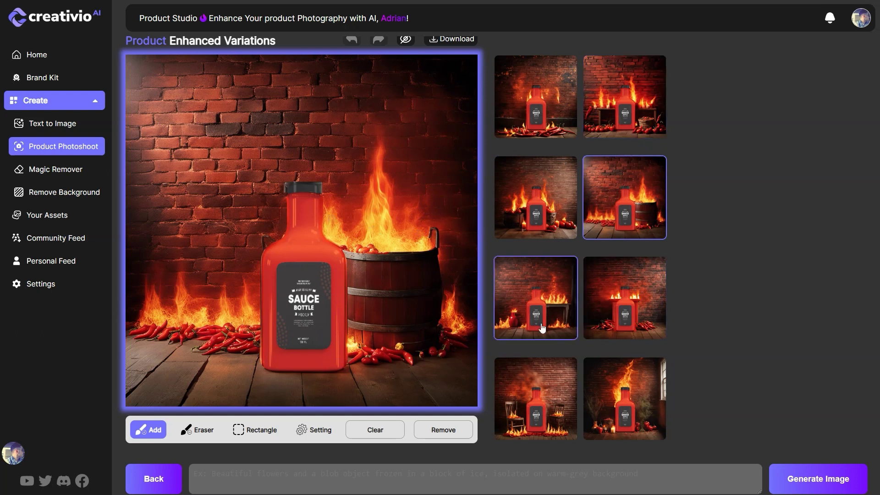
{"action": "left_click", "coordinate": [619, 123]}
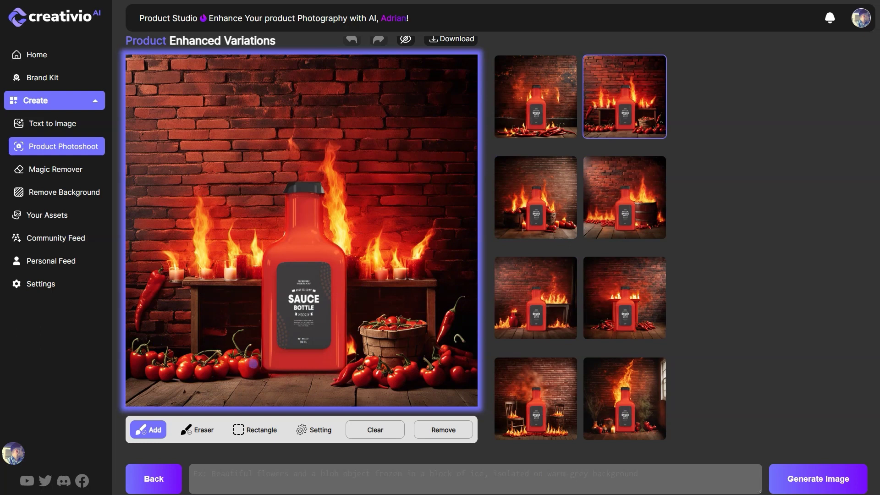